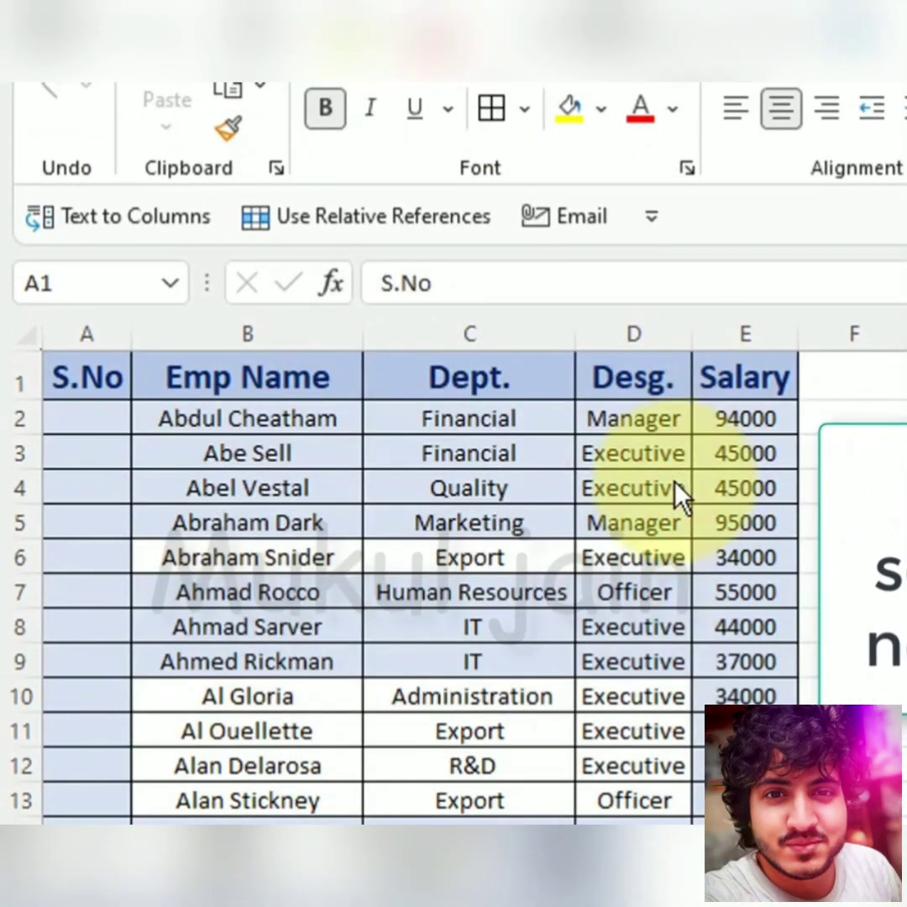
# Enter 1 and 2 in A2:A3 and fill the series down the S.No column.
pyautogui.click(745, 377)
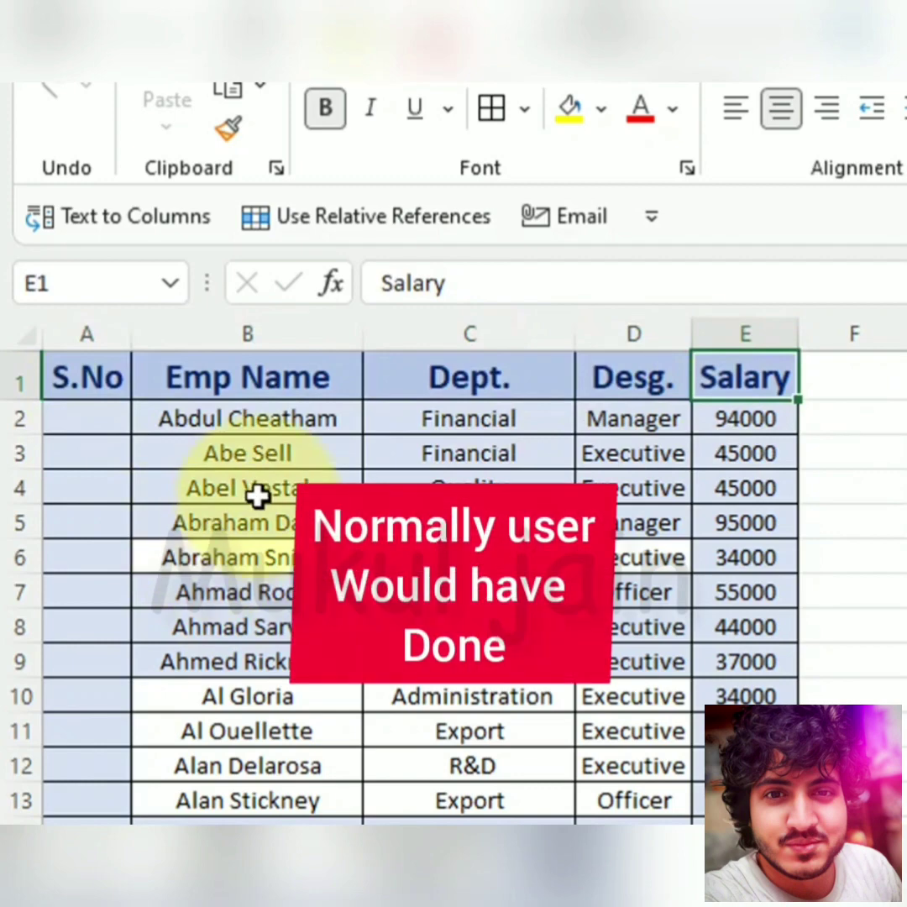
pyautogui.click(73, 425)
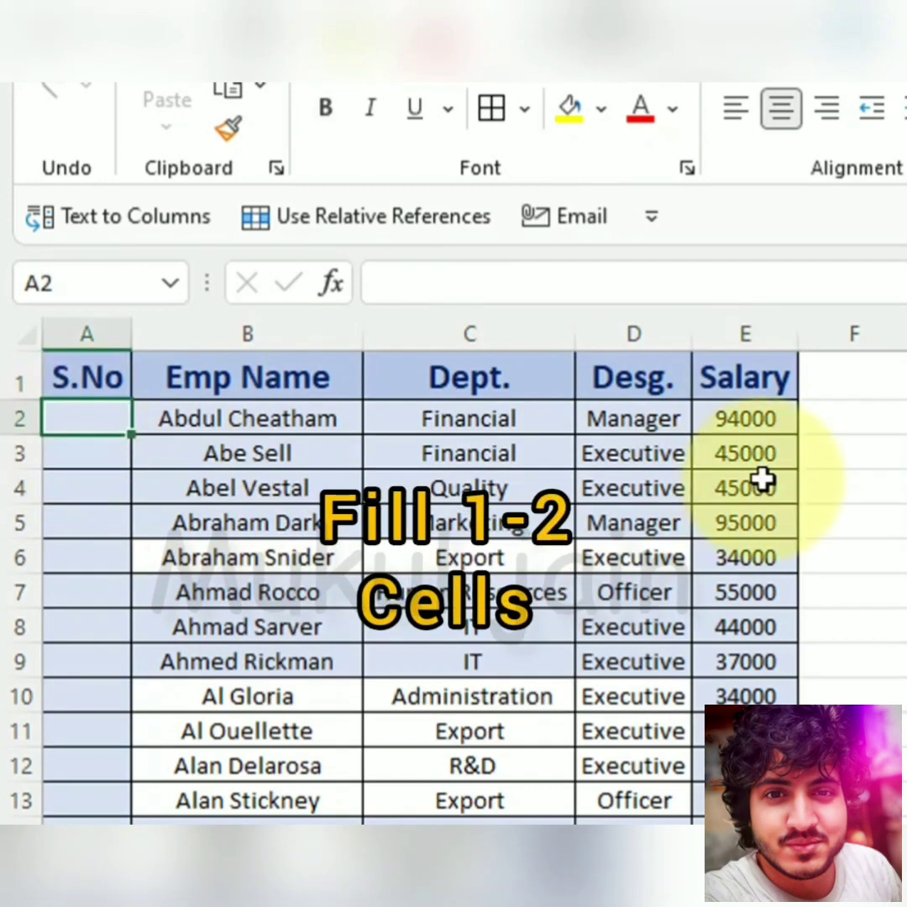
pyautogui.write('1')
pyautogui.press('Return')
pyautogui.write('2')
pyautogui.press('Return')
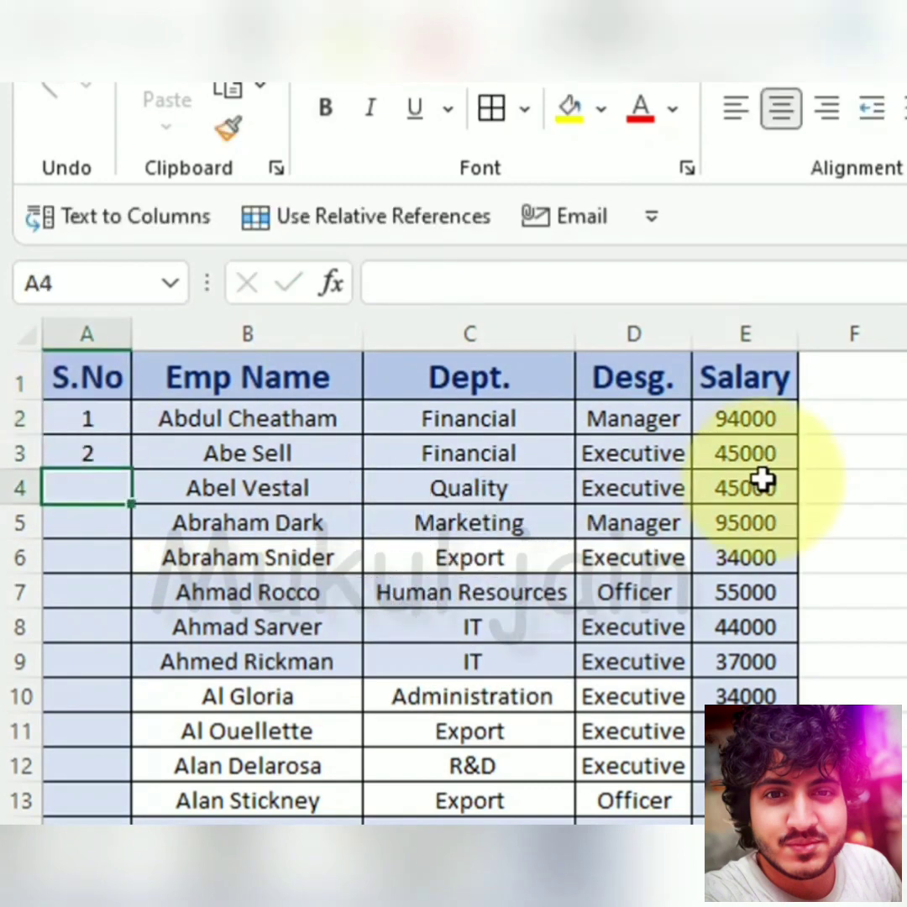
pyautogui.moveTo(101, 424); pyautogui.dragTo(112, 460)
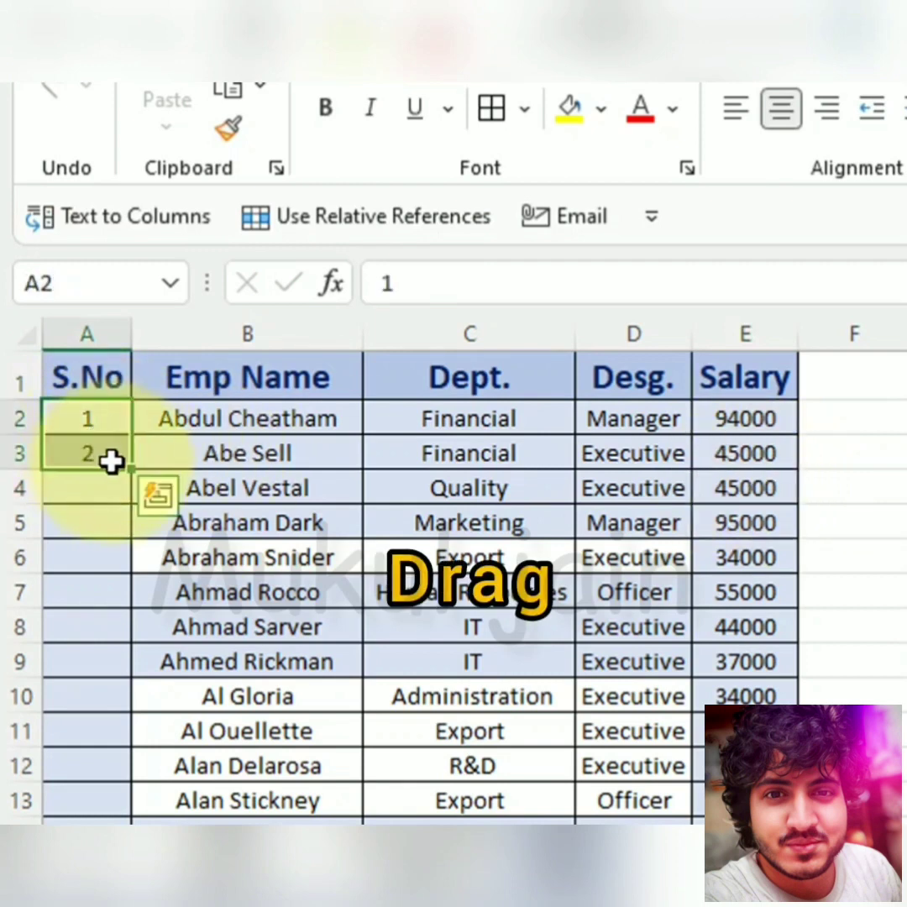
pyautogui.doubleClick(135, 473)
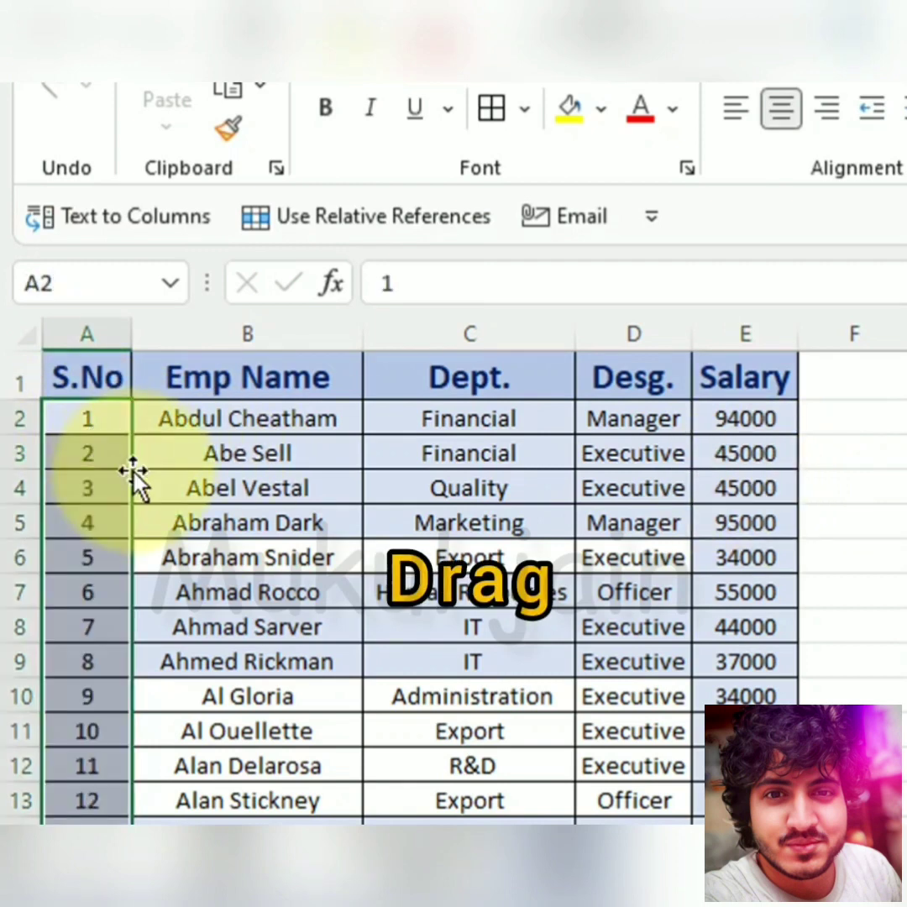
pyautogui.click(197, 483)
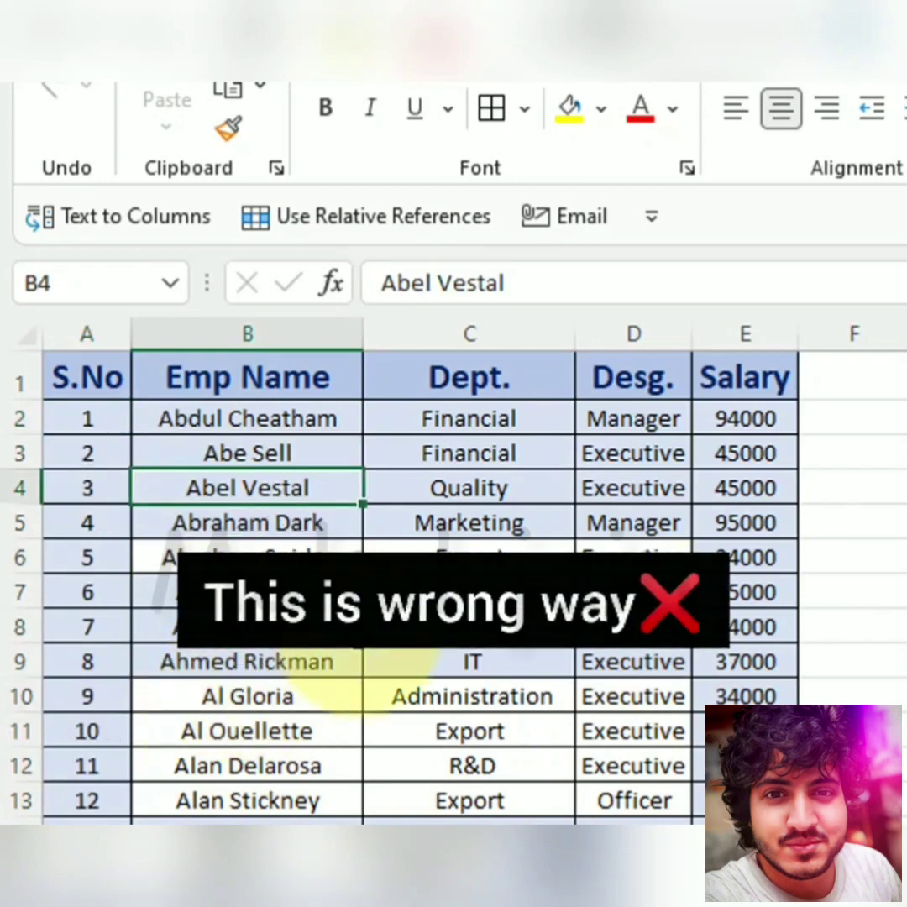
pyautogui.click(88, 556)
pyautogui.hotkey('shift', 'space')
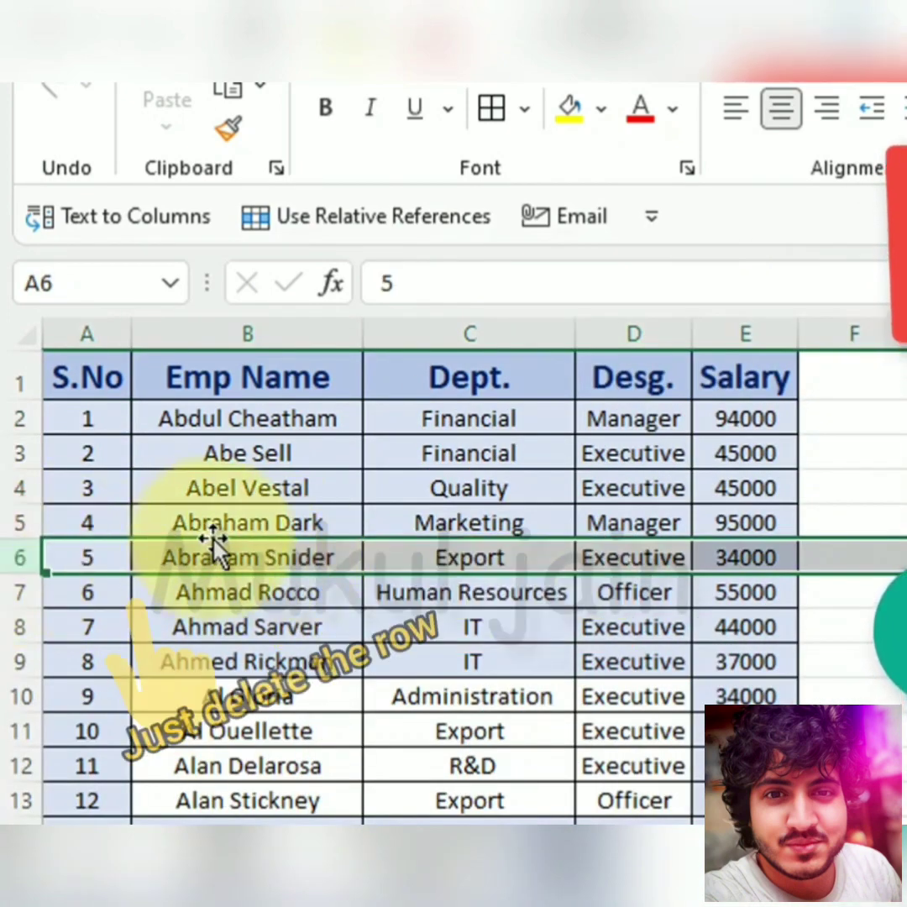
pyautogui.rightClick(21, 556)
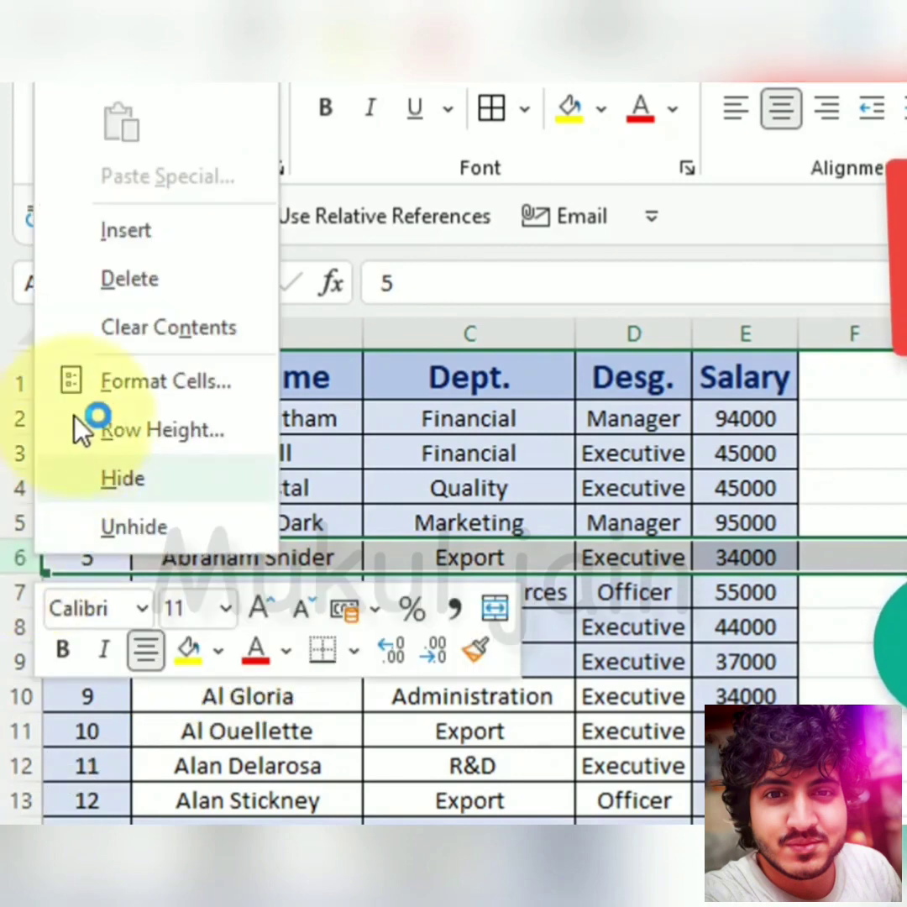
pyautogui.click(130, 279)
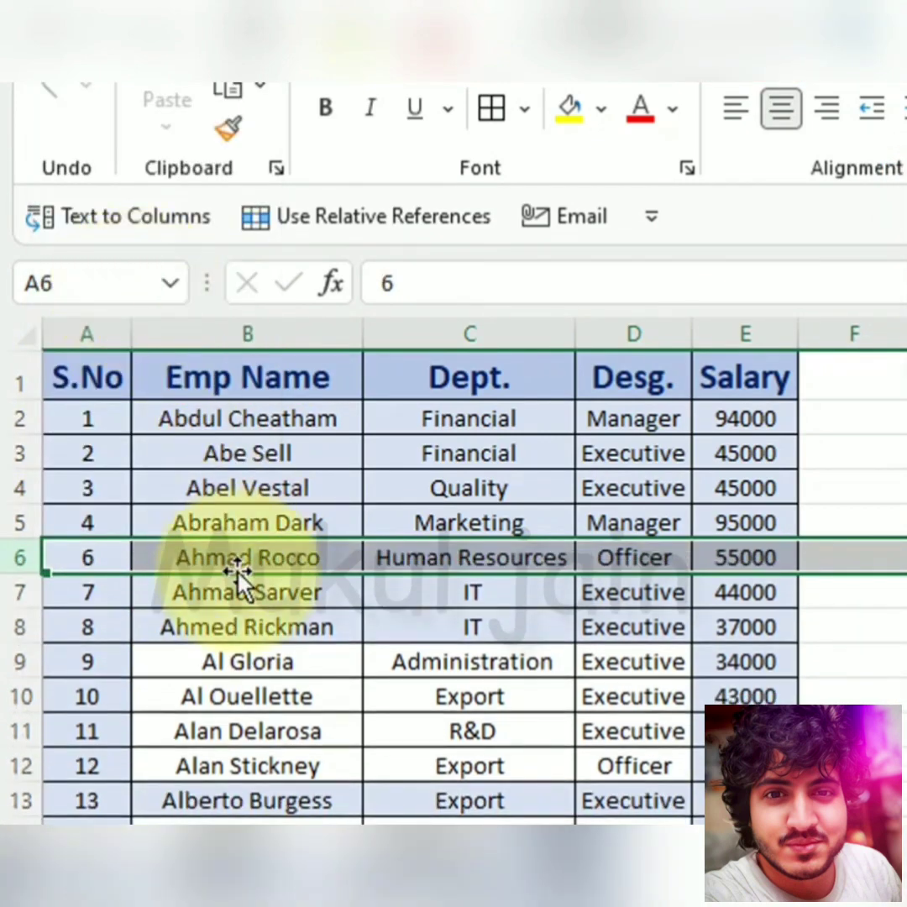
pyautogui.moveTo(87, 488); pyautogui.dragTo(82, 702)
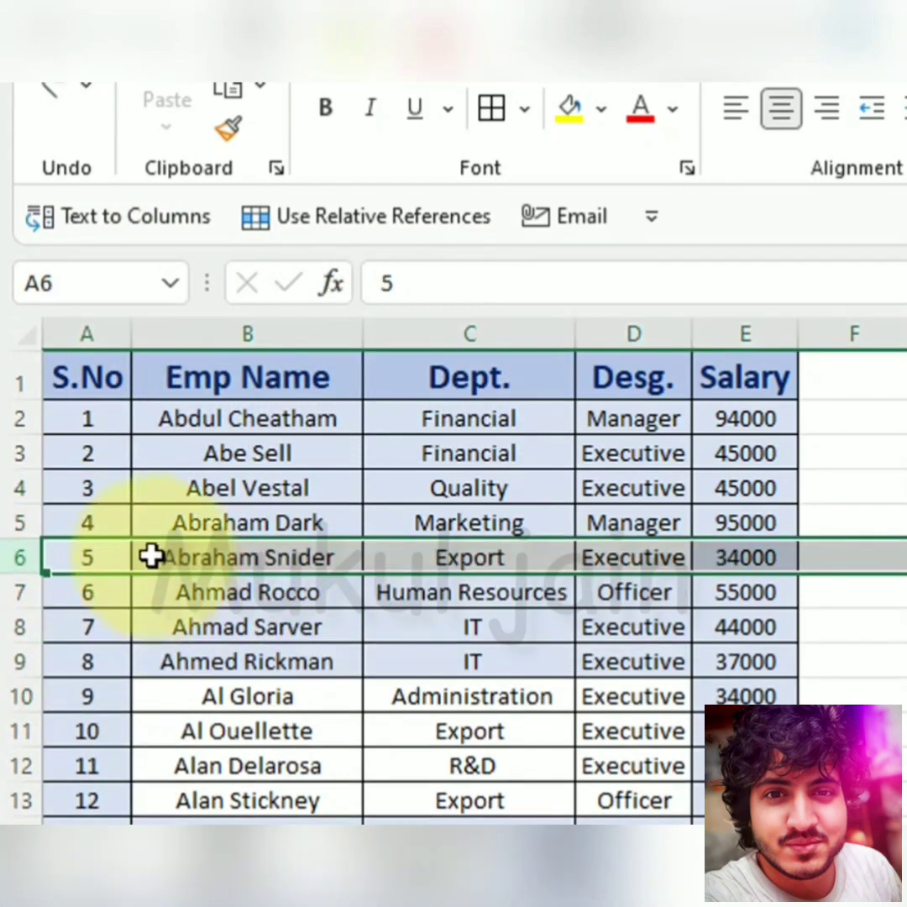
# Clear the typed S.No values from A2 downward and return to cell A2.
pyautogui.hotkey('ctrl', 'shift', 'Down')
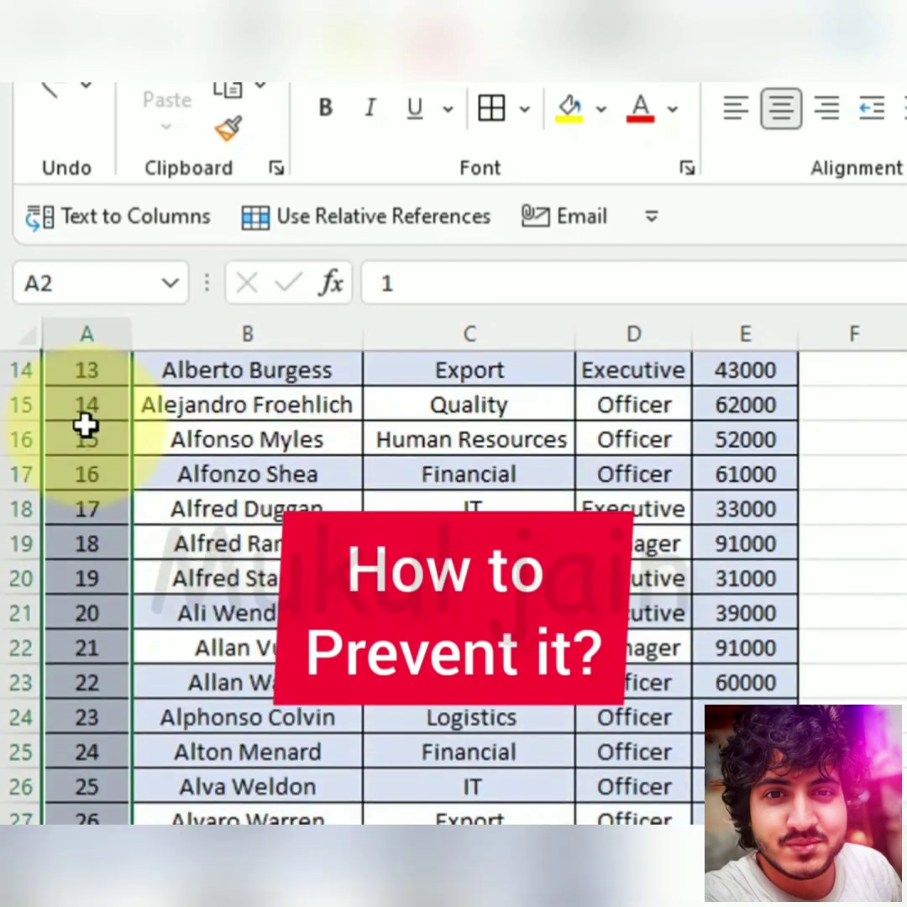
pyautogui.press('Delete')
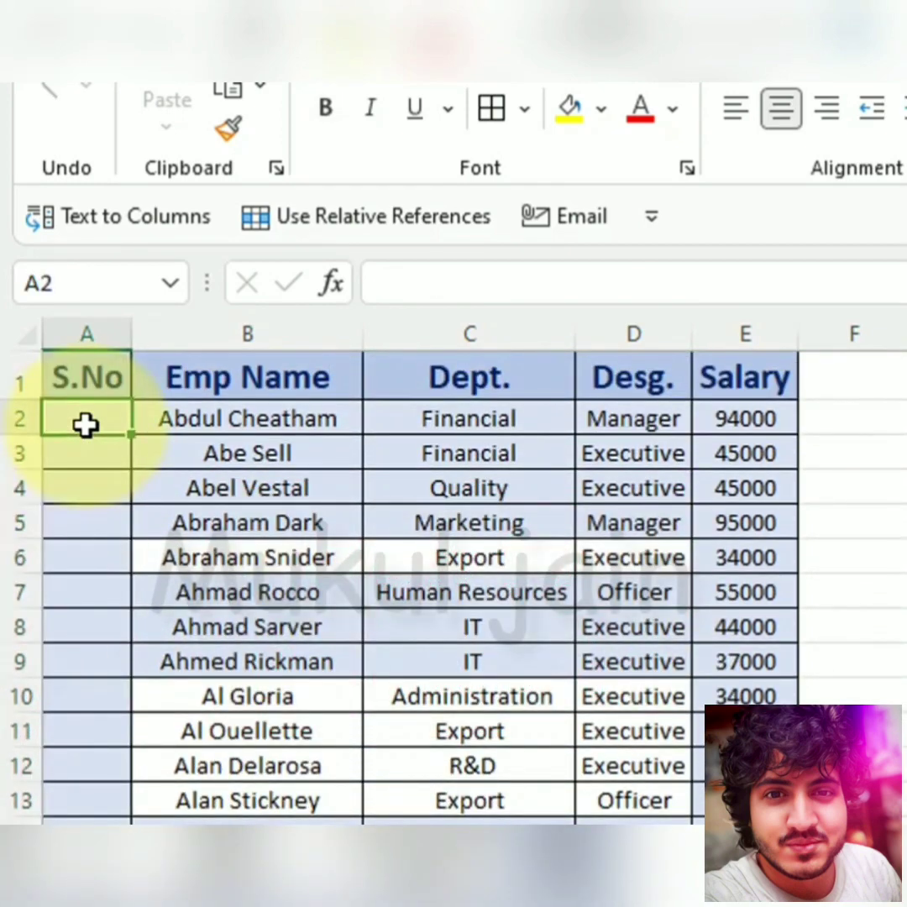
pyautogui.press('Right')
pyautogui.hotkey('ctrl', 'Down')
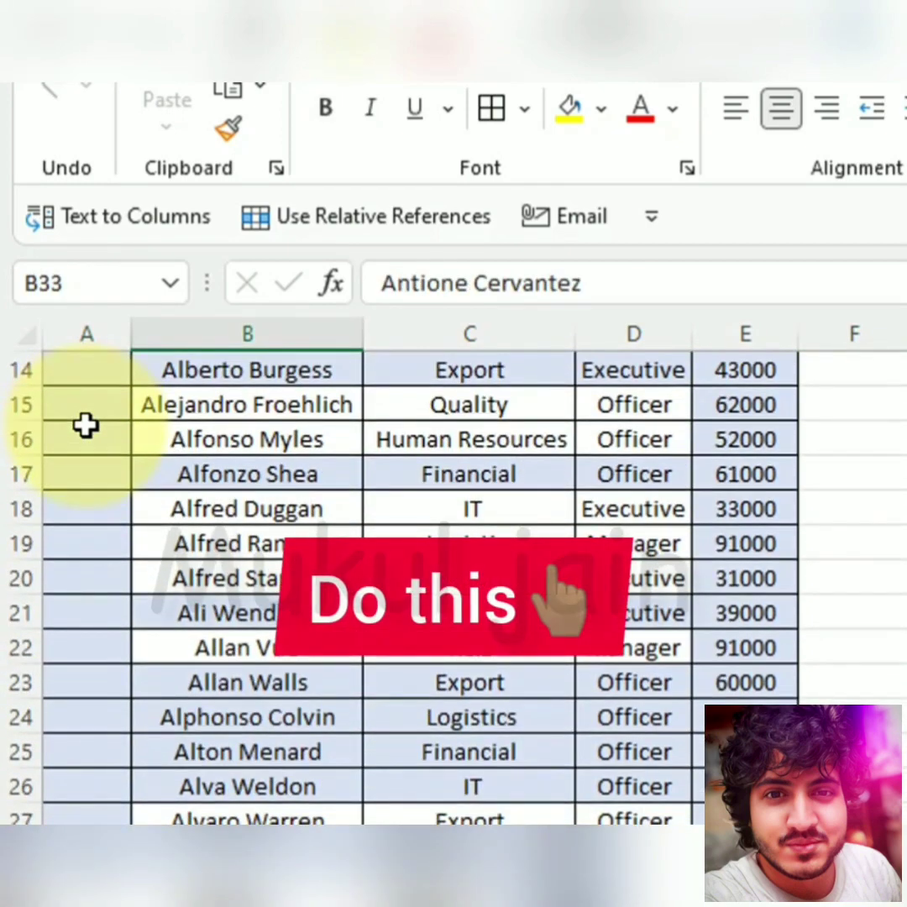
pyautogui.hotkey('ctrl', 'Up')
pyautogui.press('Down')
pyautogui.press('Left')
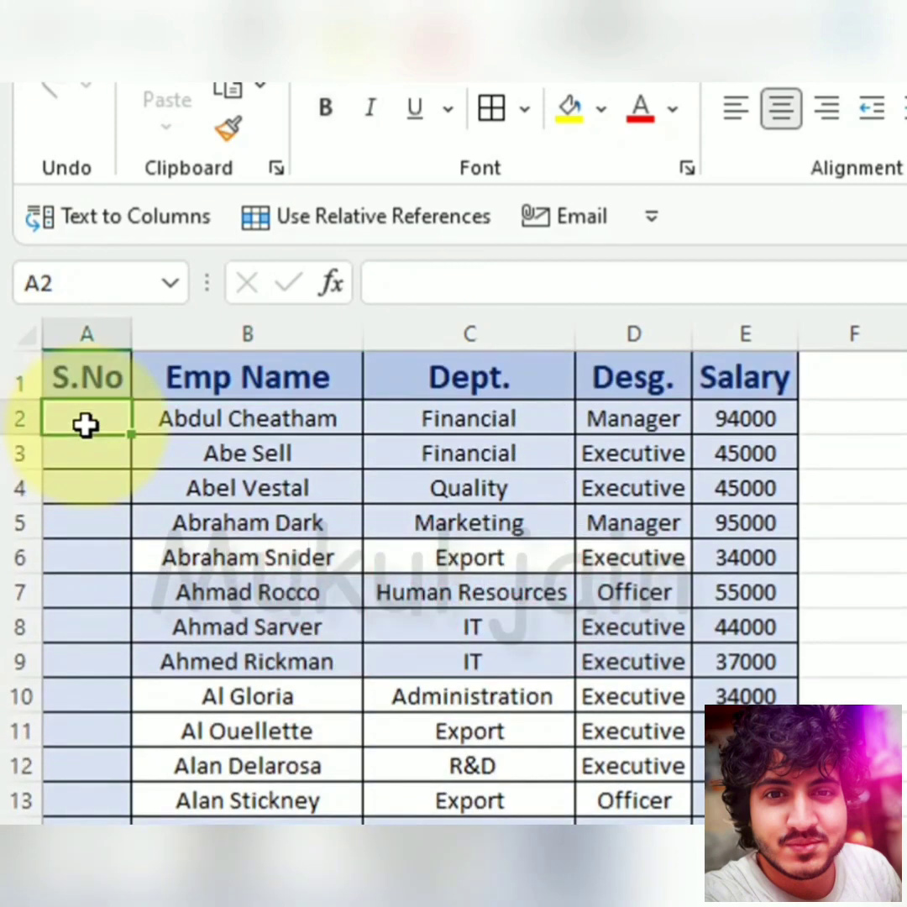
# Enter =SEQUENCE(32) in A2 so serial numbers spill down the S.No column.
pyautogui.write('=seq')
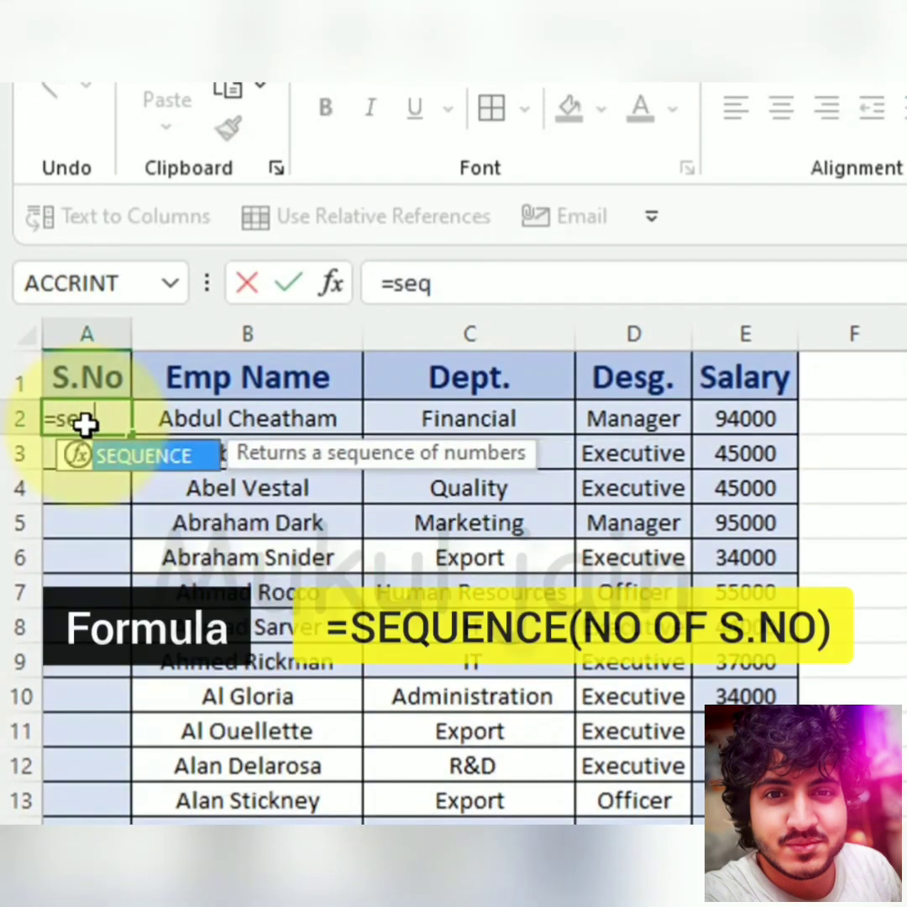
pyautogui.press('Tab')
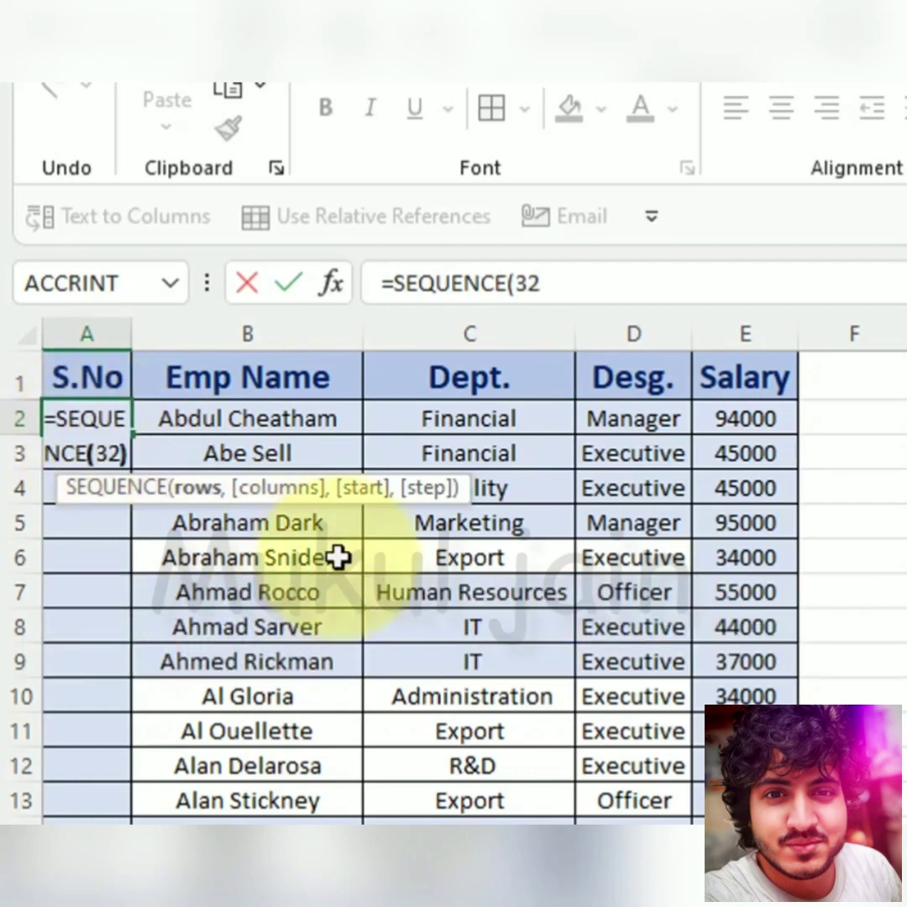
pyautogui.write(')')
pyautogui.press('Return')
pyautogui.press('Up')
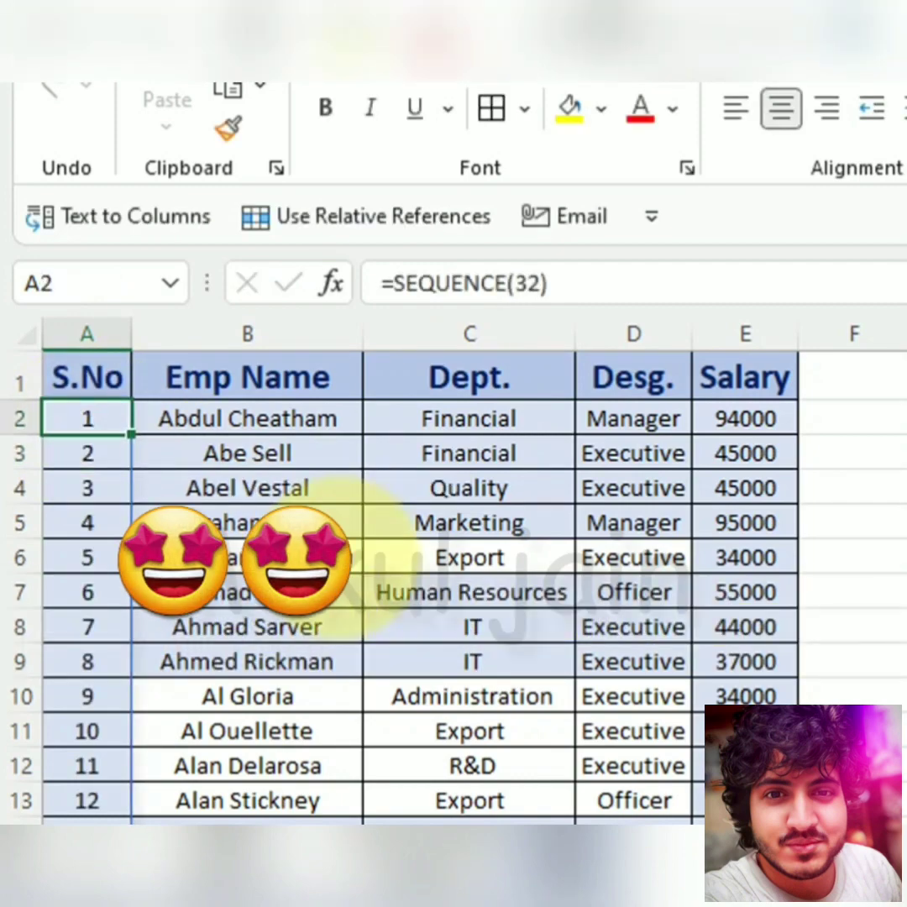
pyautogui.press('Down')
pyautogui.press('Down')
pyautogui.press('Down')
pyautogui.press('Down')
# Highlight the fifth employee's row, A6:E6, in yellow.
pyautogui.moveTo(339, 556); pyautogui.dragTo(745, 557)
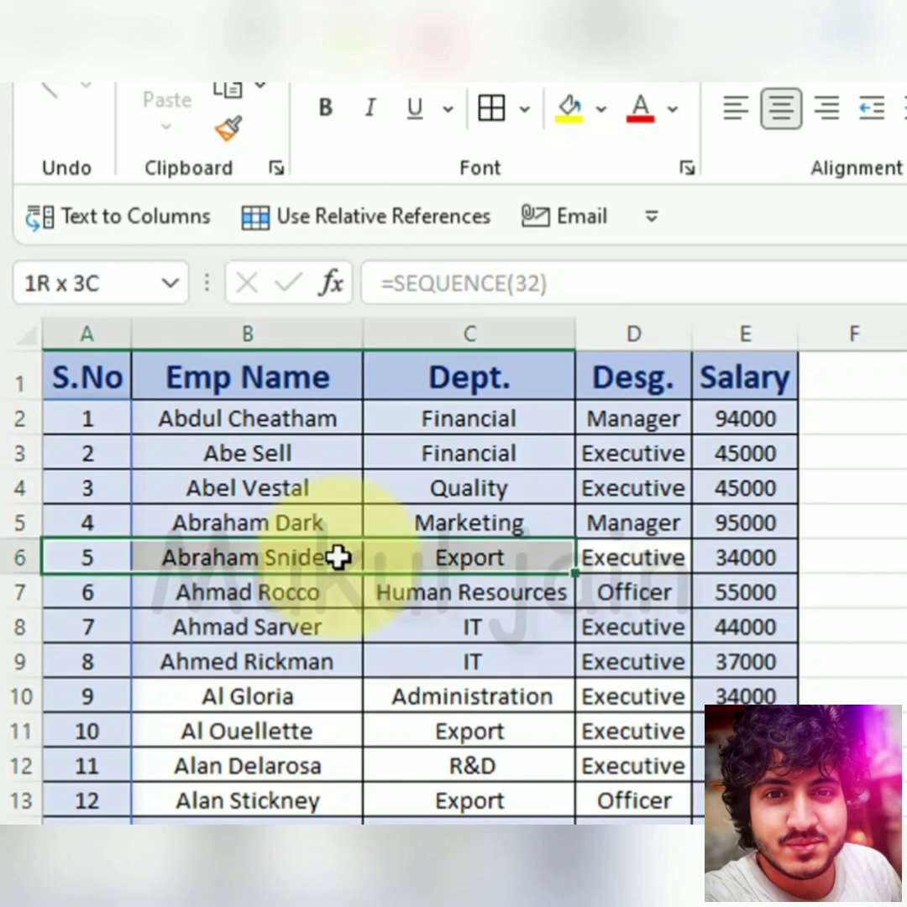
pyautogui.click(570, 111)
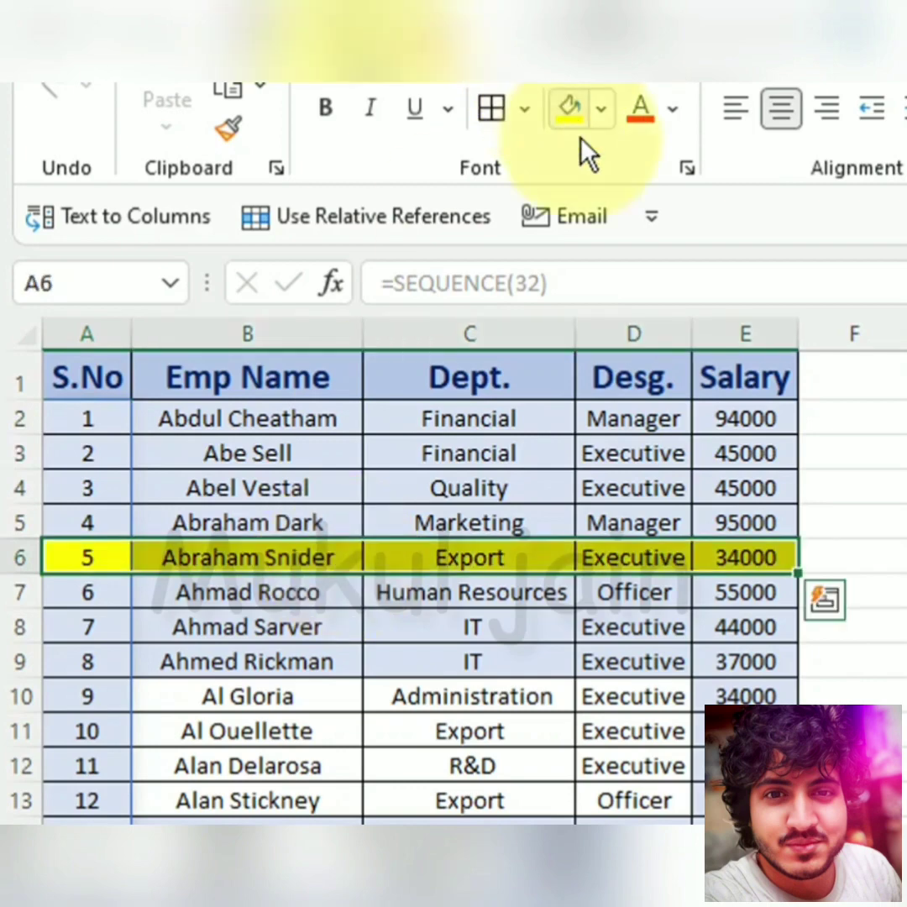
pyautogui.click(469, 730)
# Delete row 6 and check that the S.No numbers stay sequential.
pyautogui.click(6, 557)
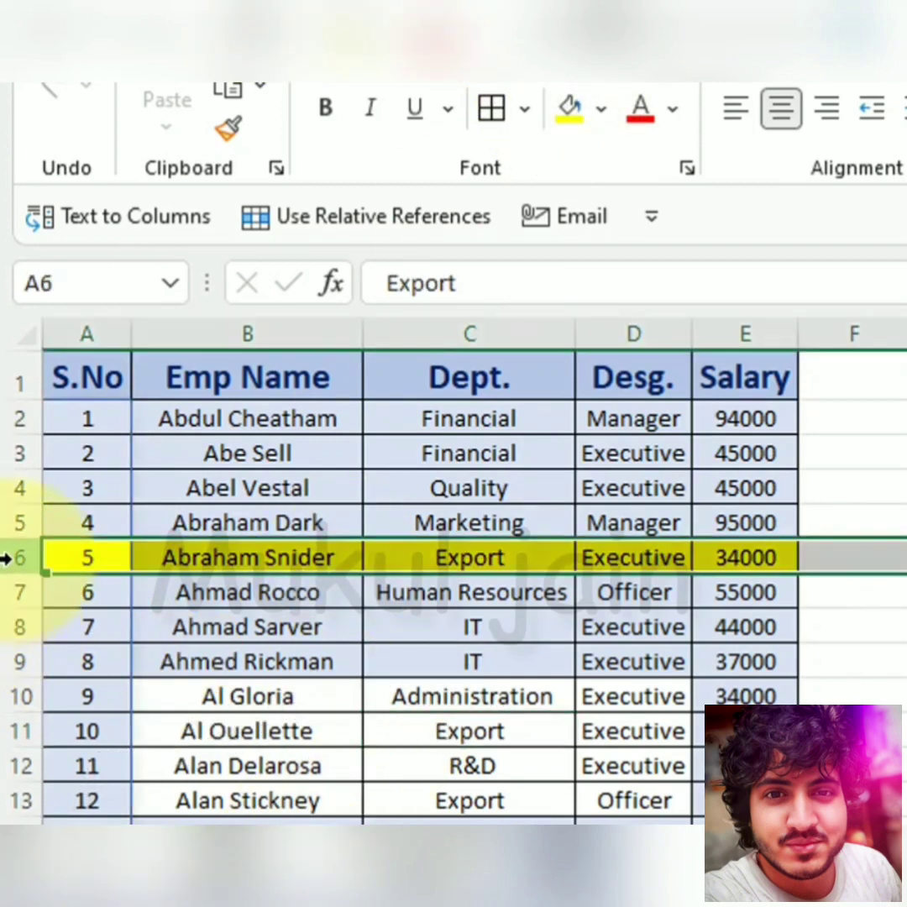
pyautogui.rightClick(7, 558)
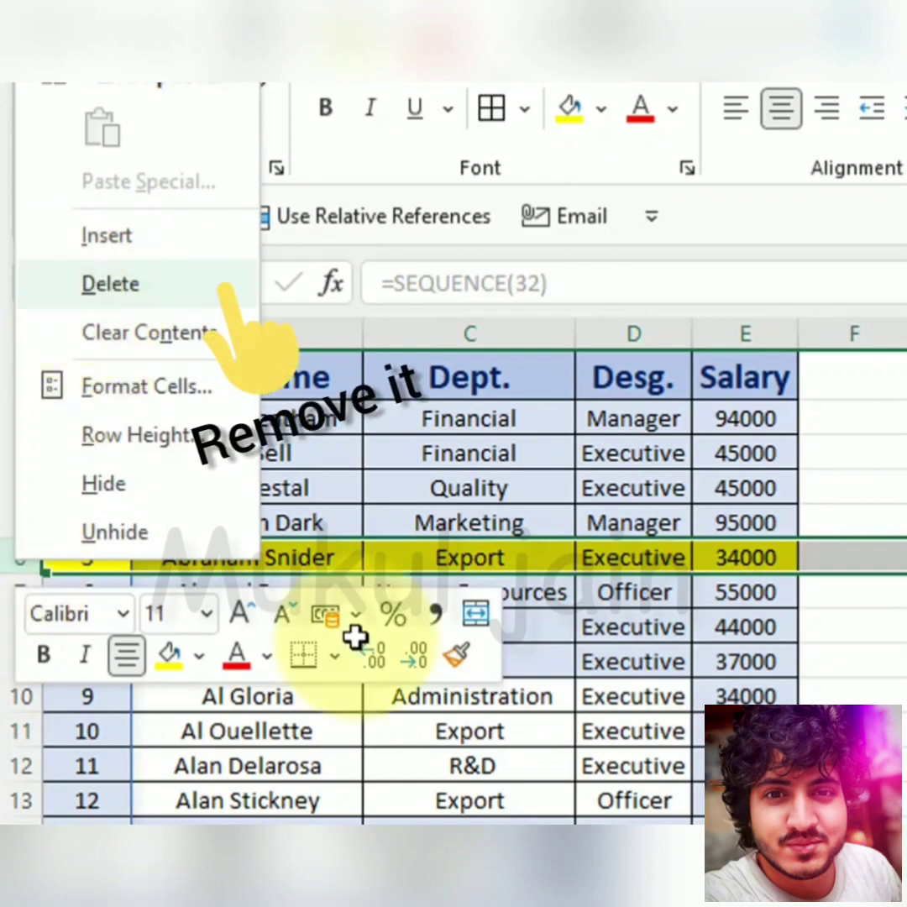
pyautogui.press('d')
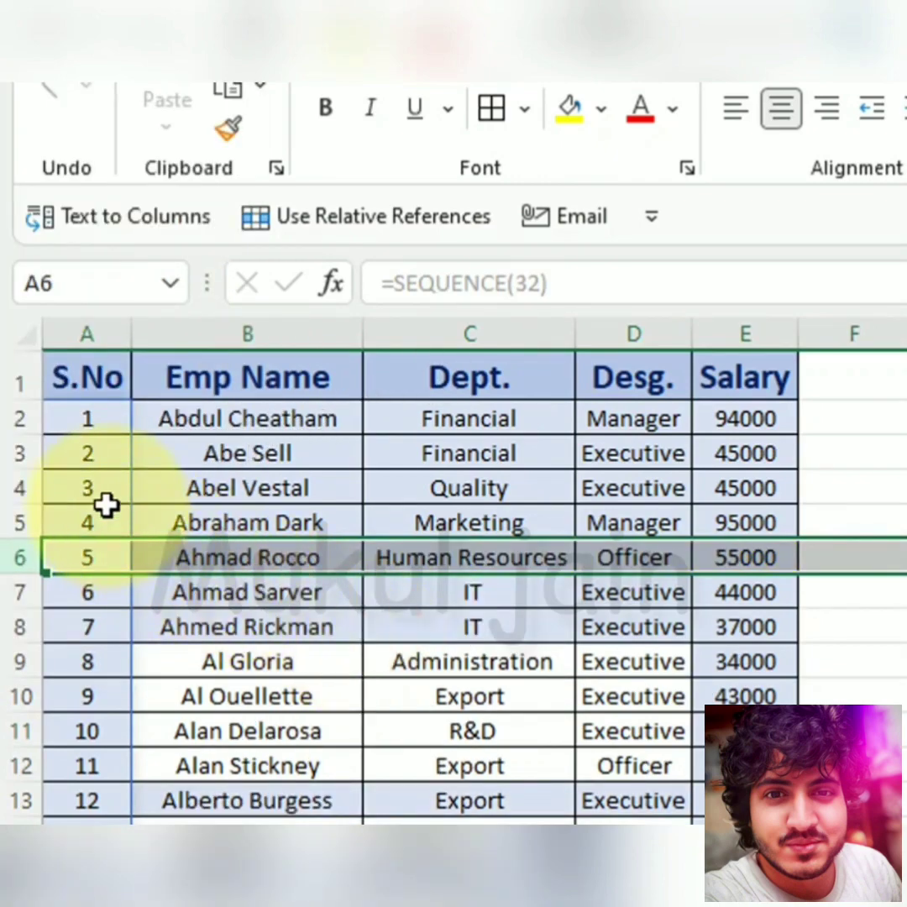
pyautogui.moveTo(105, 492)
pyautogui.mouseDown()
pyautogui.moveTo(105, 686)
pyautogui.moveTo(93, 731)
pyautogui.mouseUp()
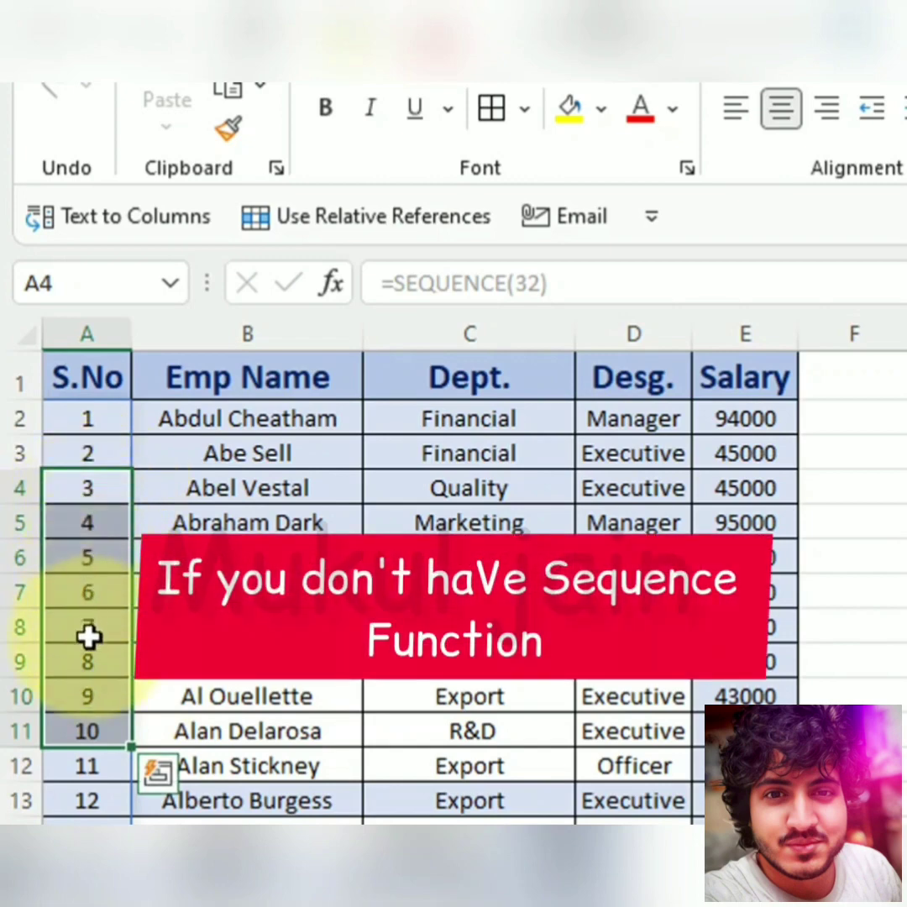
# Deselect the S.No numbers by selecting cell B7.
pyautogui.click(238, 593)
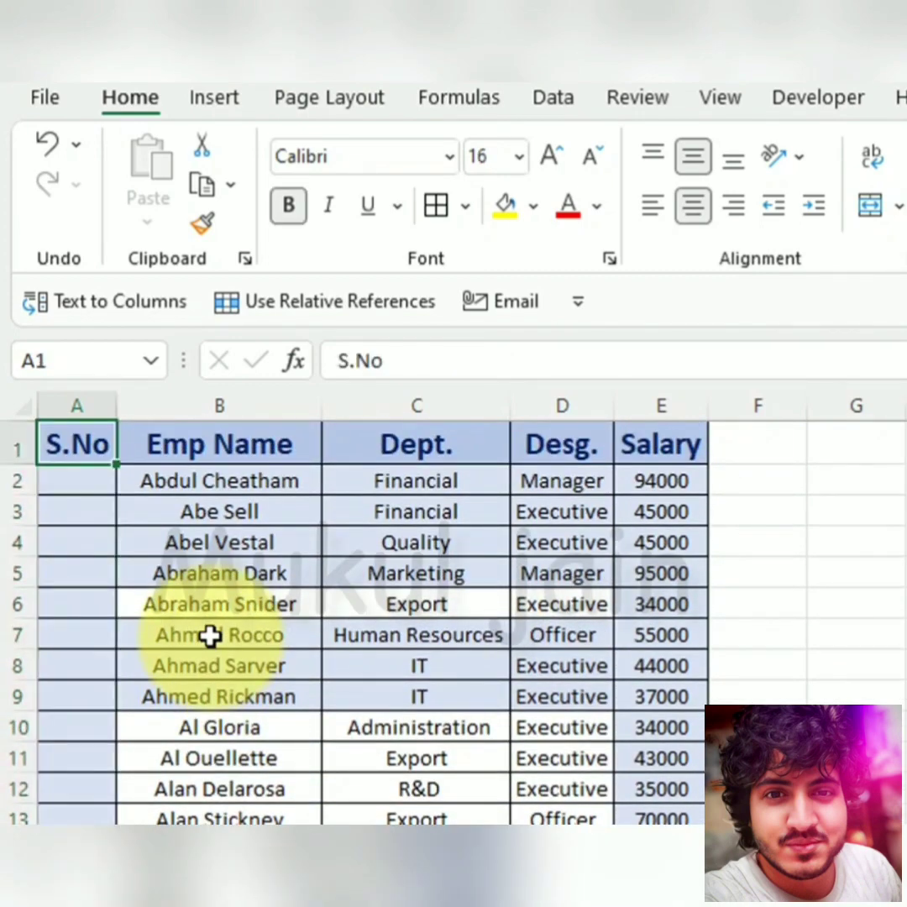
# Convert the employee range A1:E33 into an Excel table with headers.
pyautogui.moveTo(75, 450); pyautogui.dragTo(685, 819)
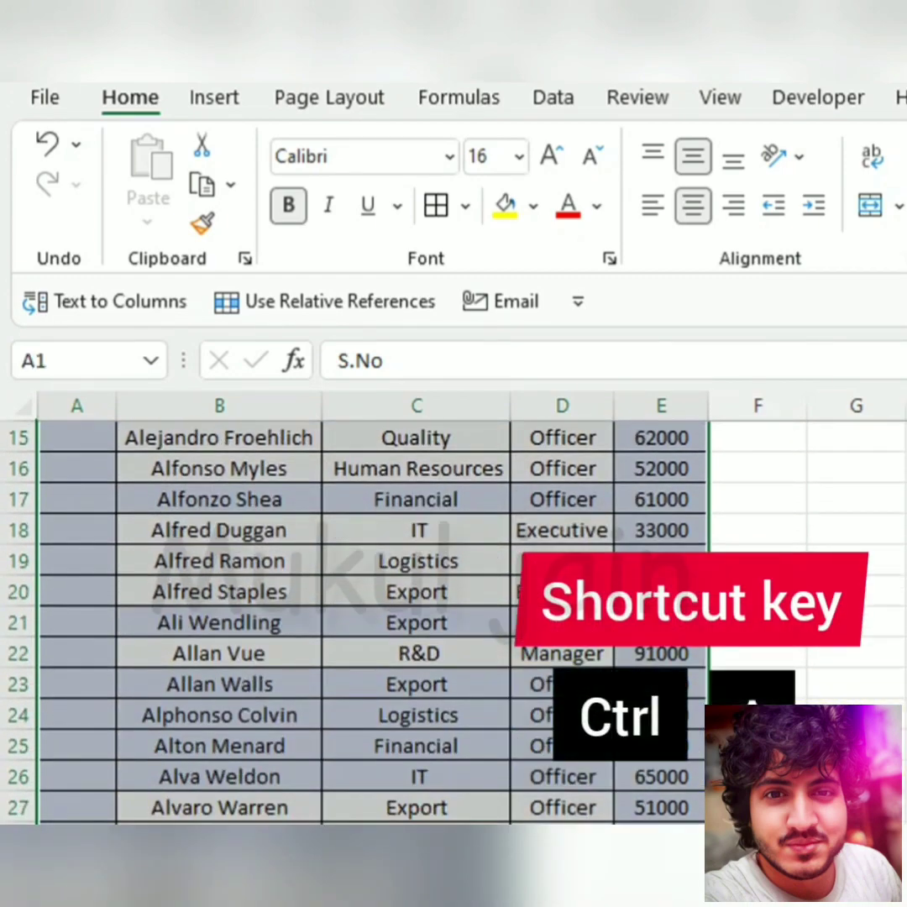
pyautogui.hotkey('ctrl', 'a')
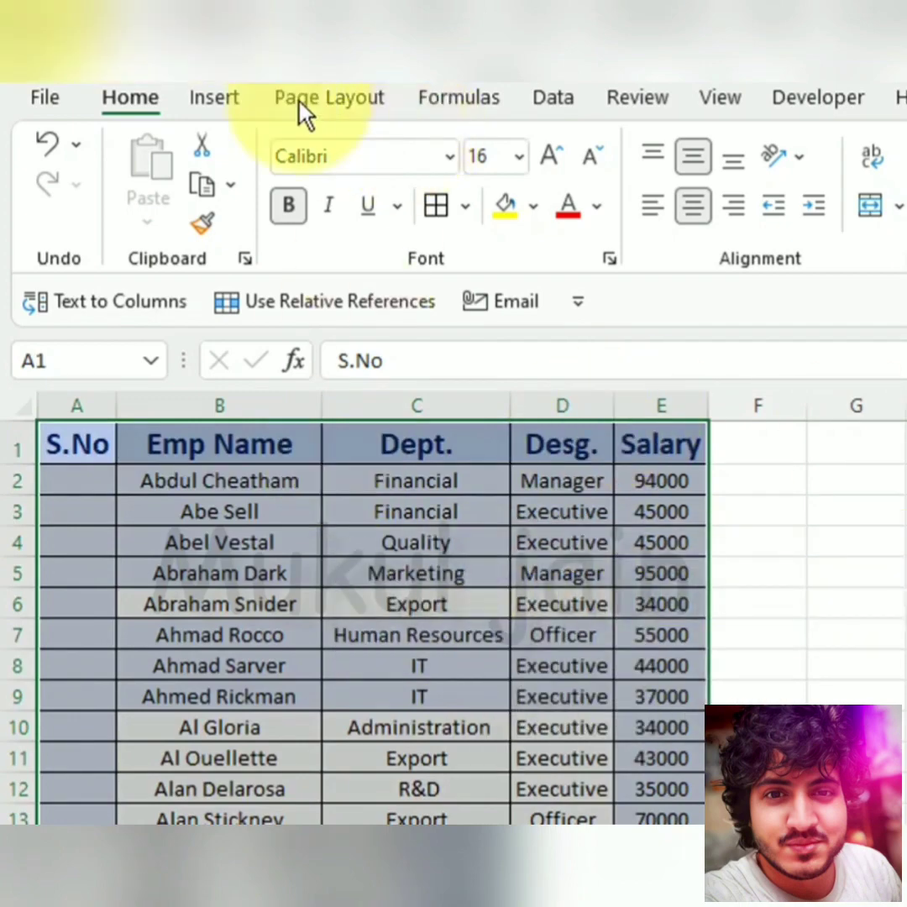
pyautogui.click(213, 97)
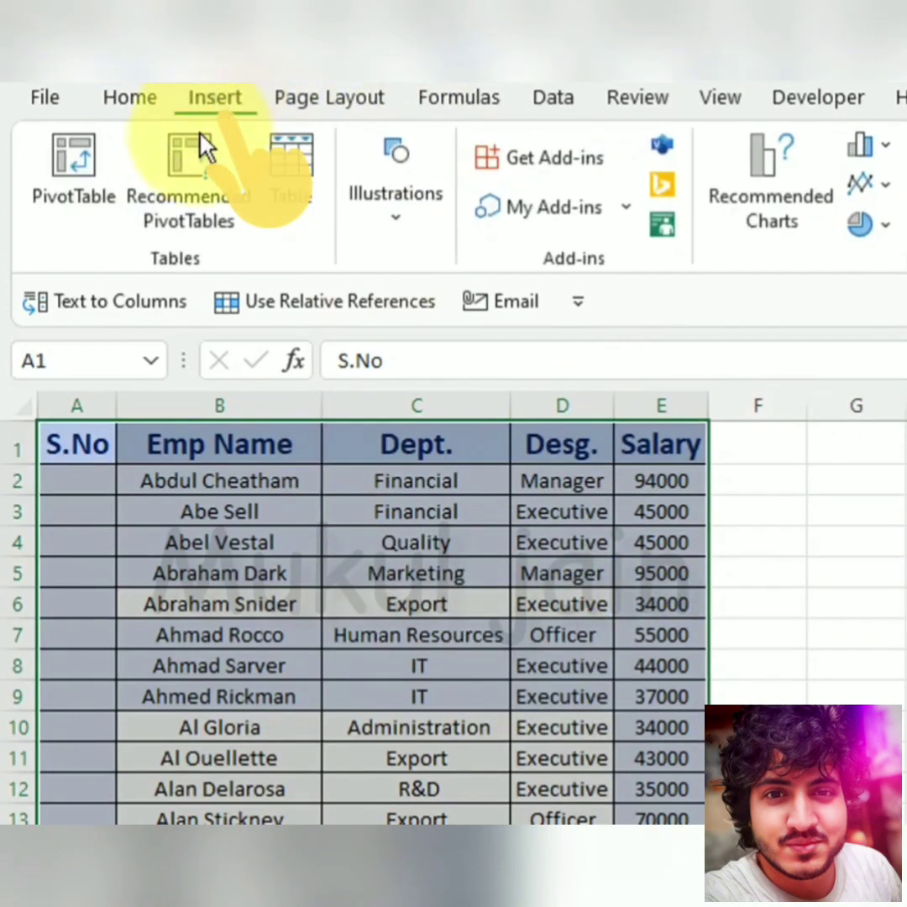
pyautogui.click(315, 173)
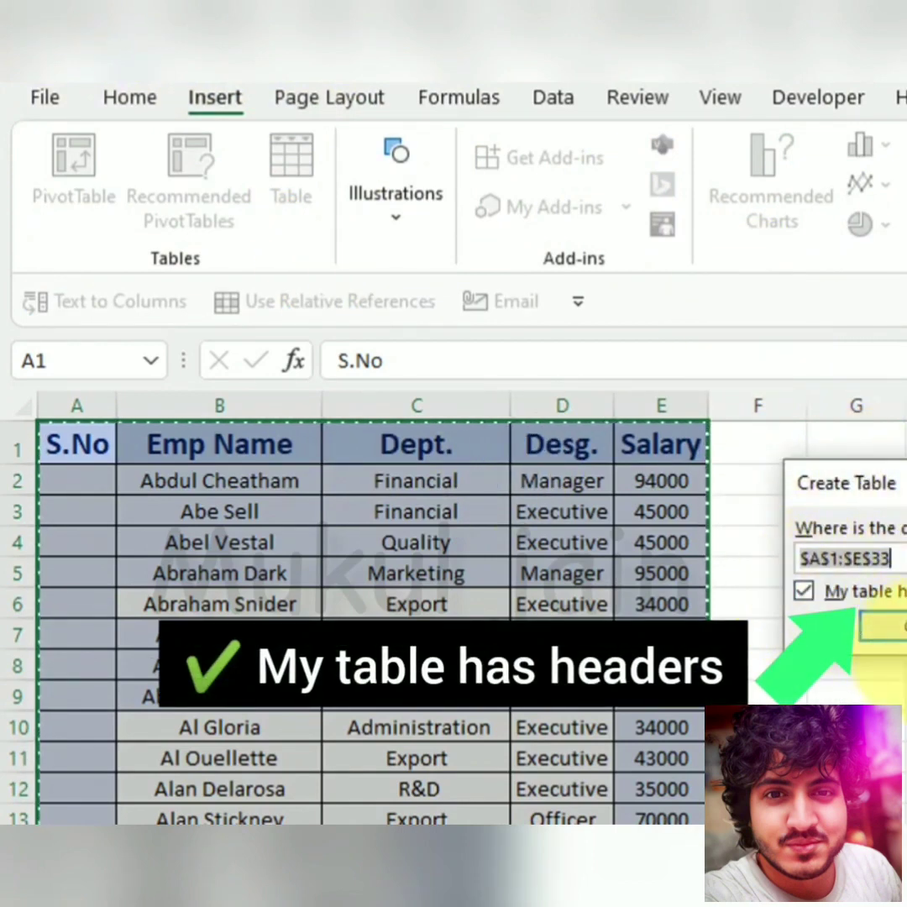
pyautogui.click(889, 626)
pyautogui.click(437, 602)
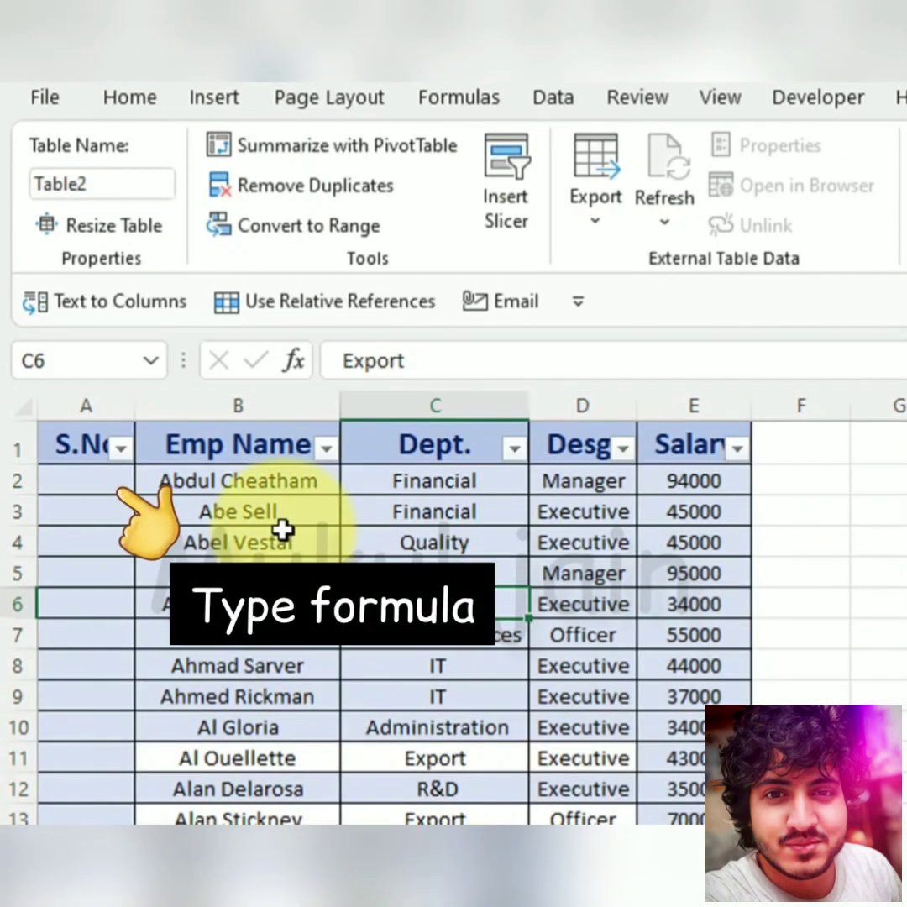
# Enter =ROW()-1 in A2 so the table's S.No column auto-fills 1, 2, 3….
pyautogui.press('Left')
pyautogui.press('Left')
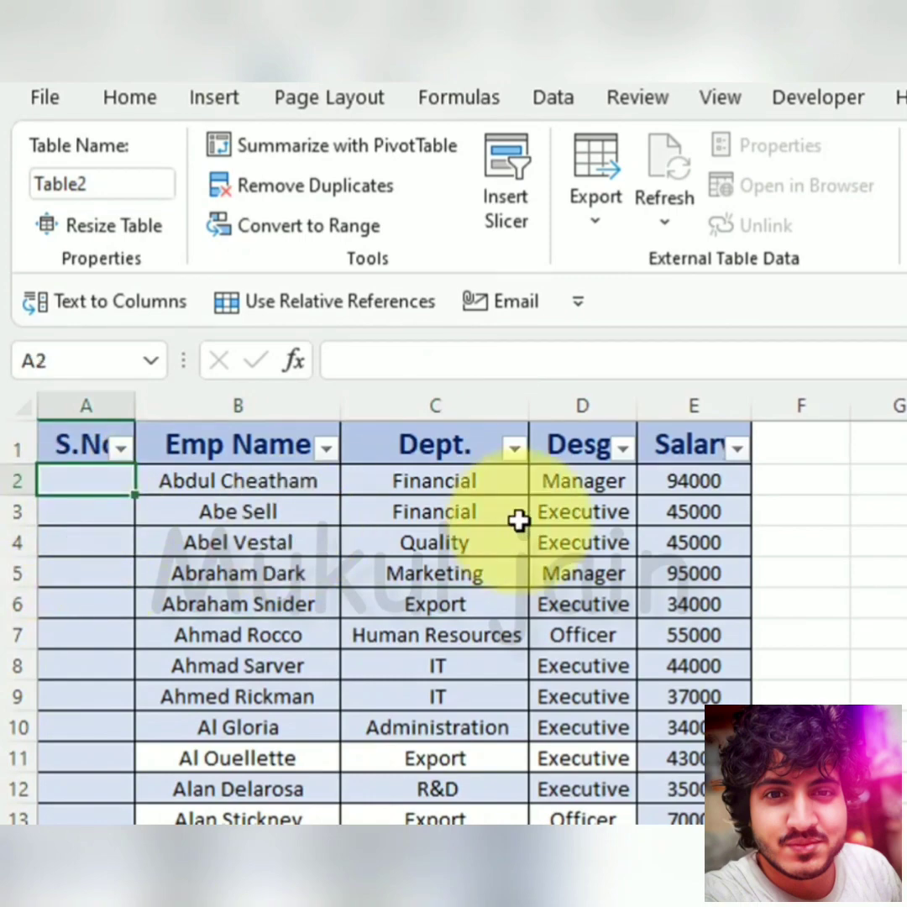
pyautogui.write('=row')
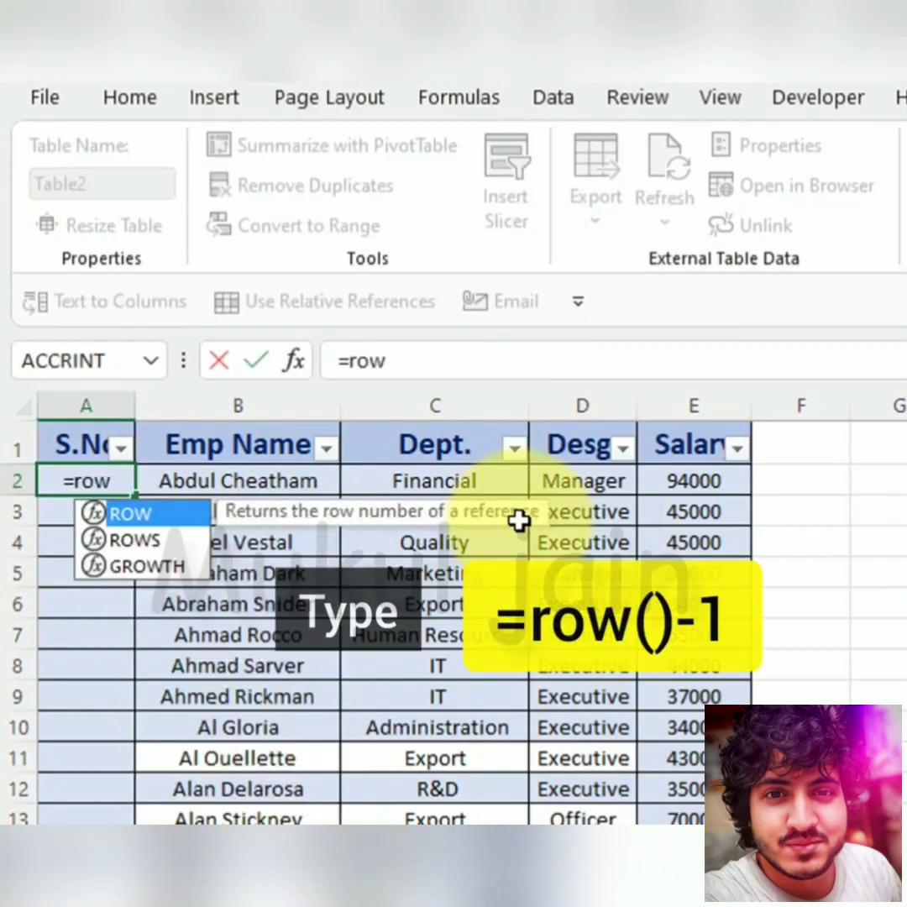
pyautogui.press('BackSpace')
pyautogui.press('BackSpace')
pyautogui.press('BackSpace')
pyautogui.write('ROW')
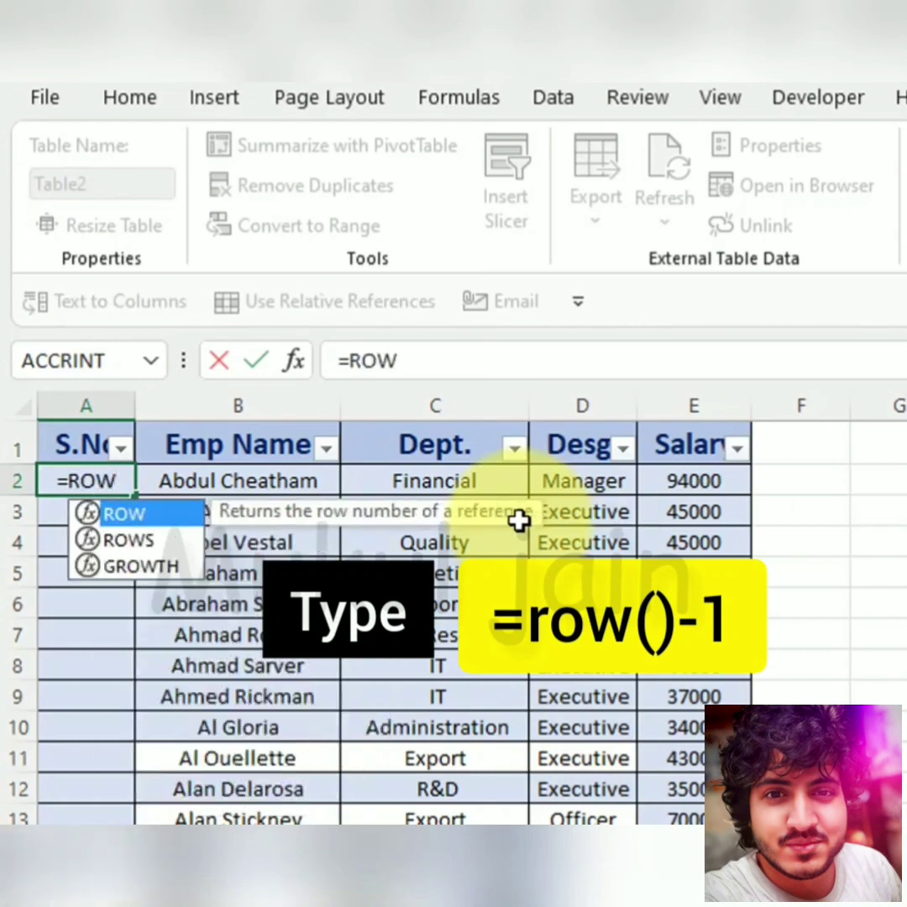
pyautogui.write('()-1')
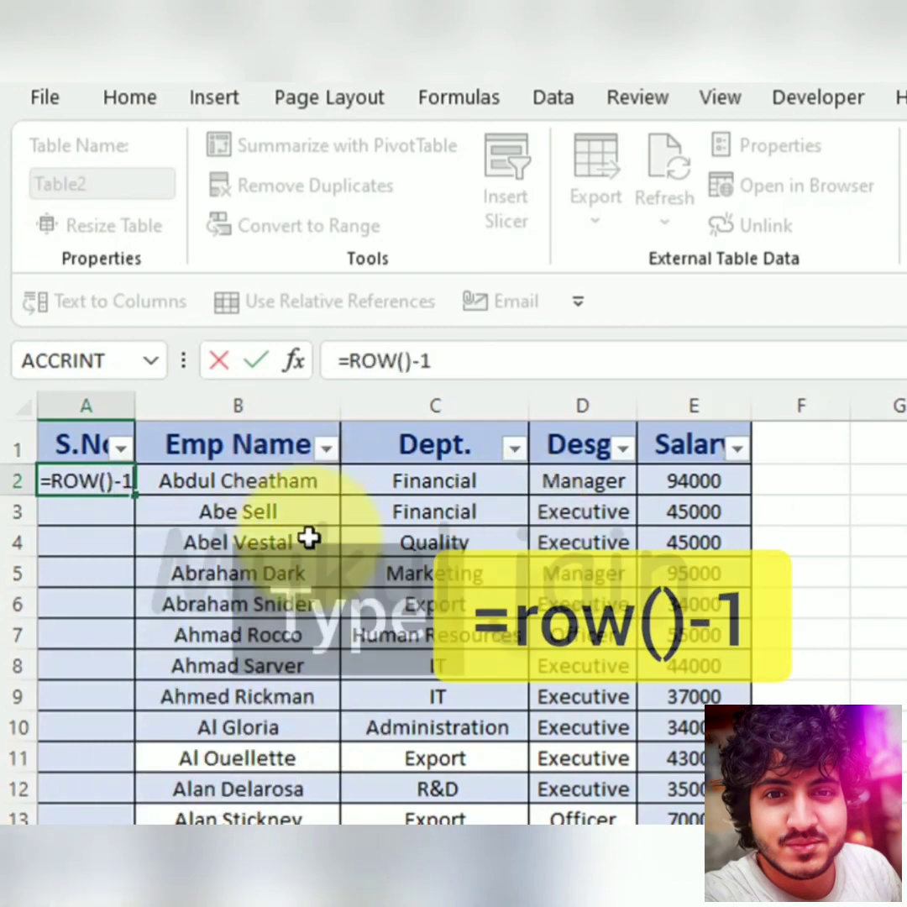
pyautogui.press('Return')
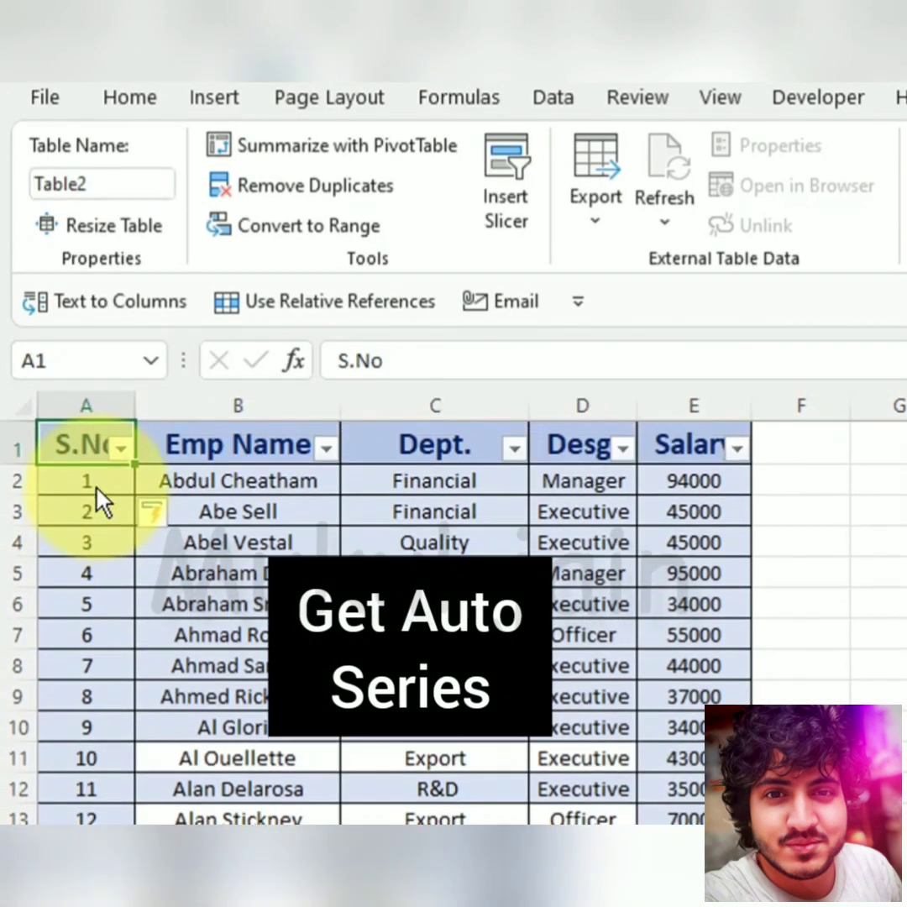
pyautogui.click(95, 488)
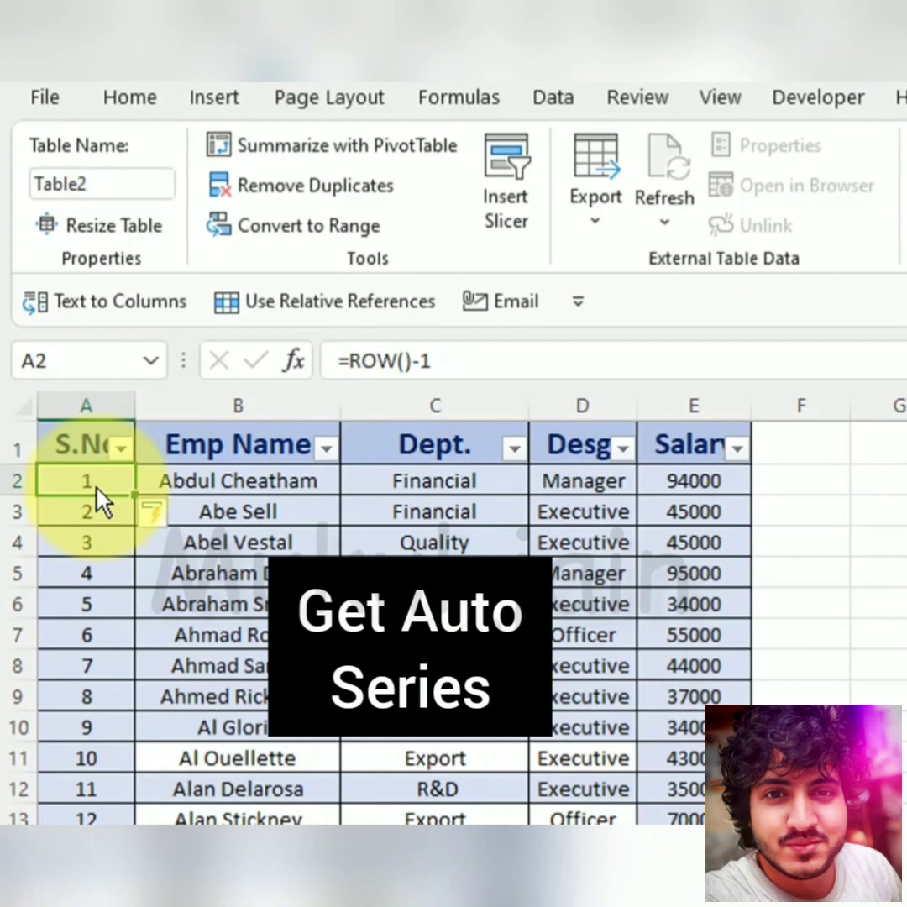
pyautogui.moveTo(92, 613); pyautogui.dragTo(694, 604)
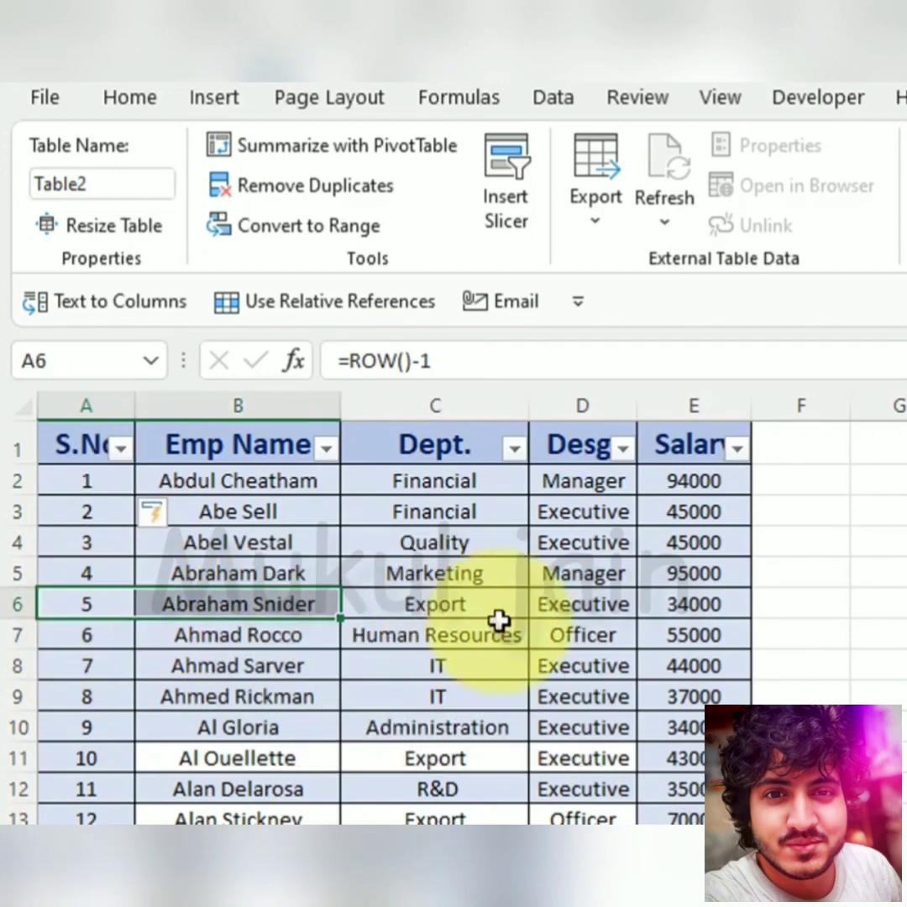
# Fill row 6 yellow, delete it, and confirm the S.No column renumbers.
pyautogui.click(130, 96)
pyautogui.click(502, 208)
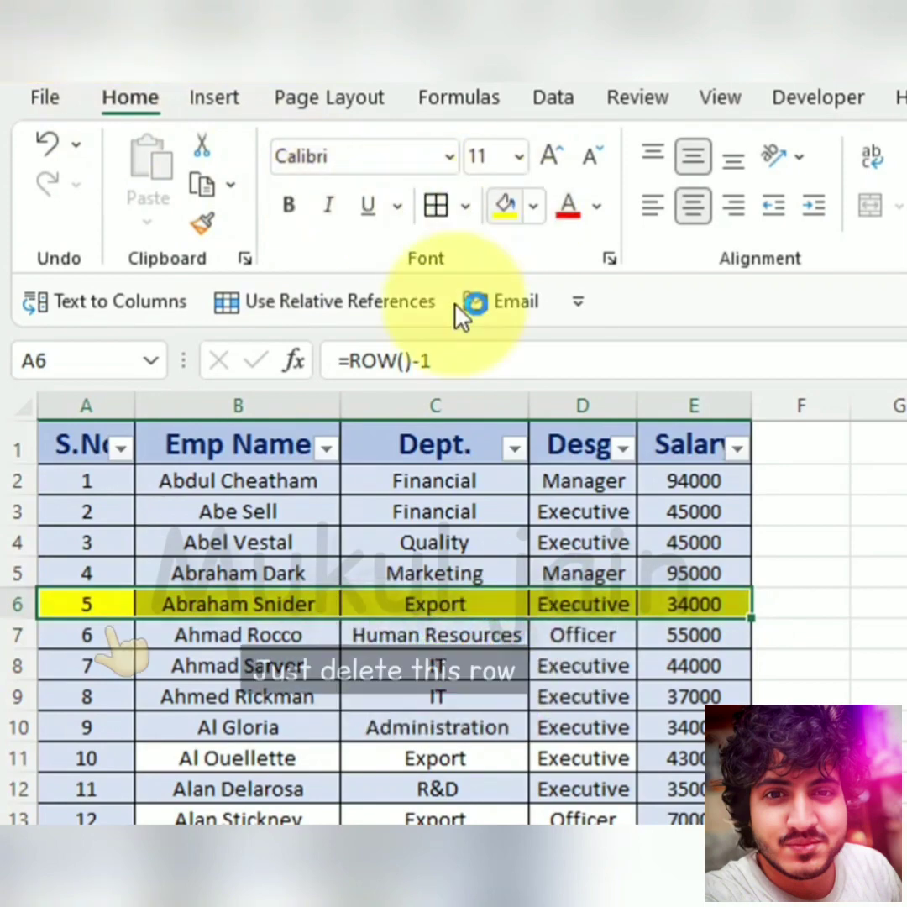
pyautogui.click(109, 684)
pyautogui.click(17, 603)
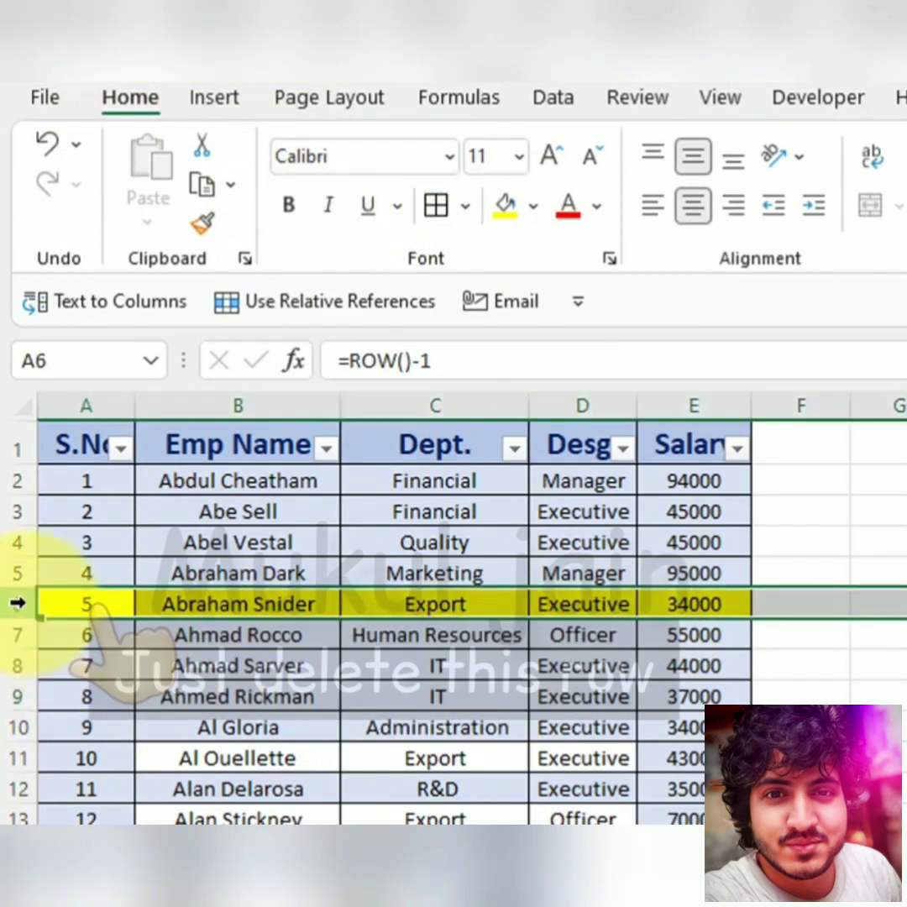
pyautogui.rightClick(17, 603)
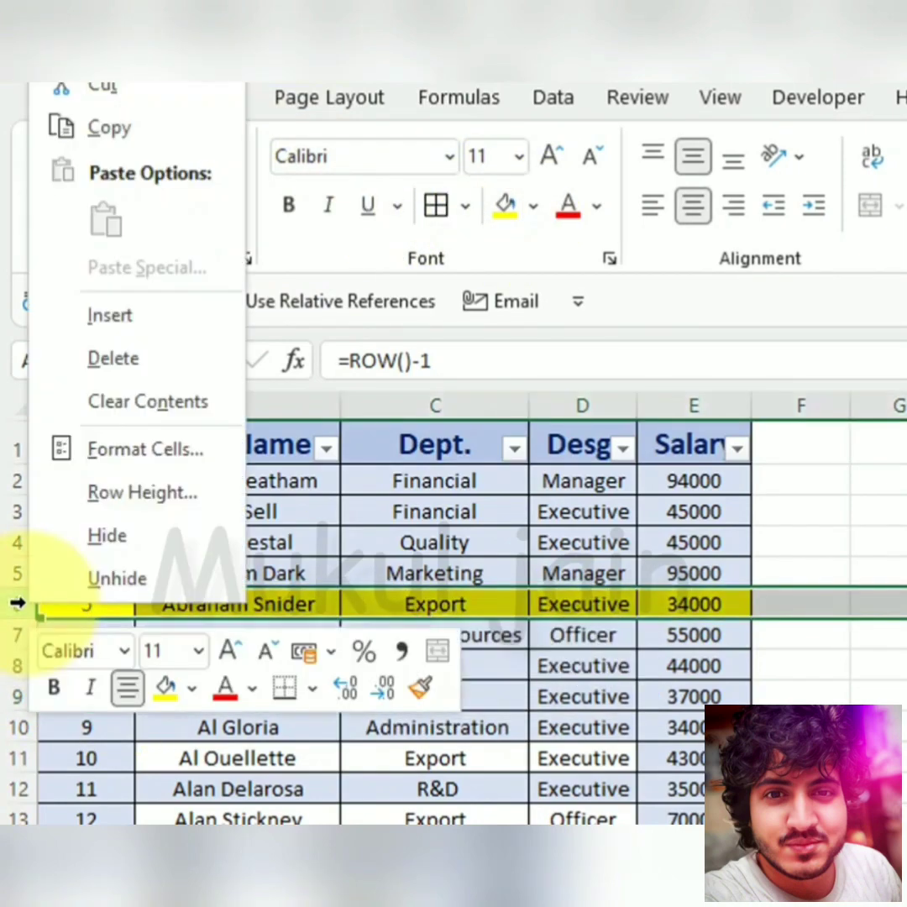
pyautogui.click(105, 359)
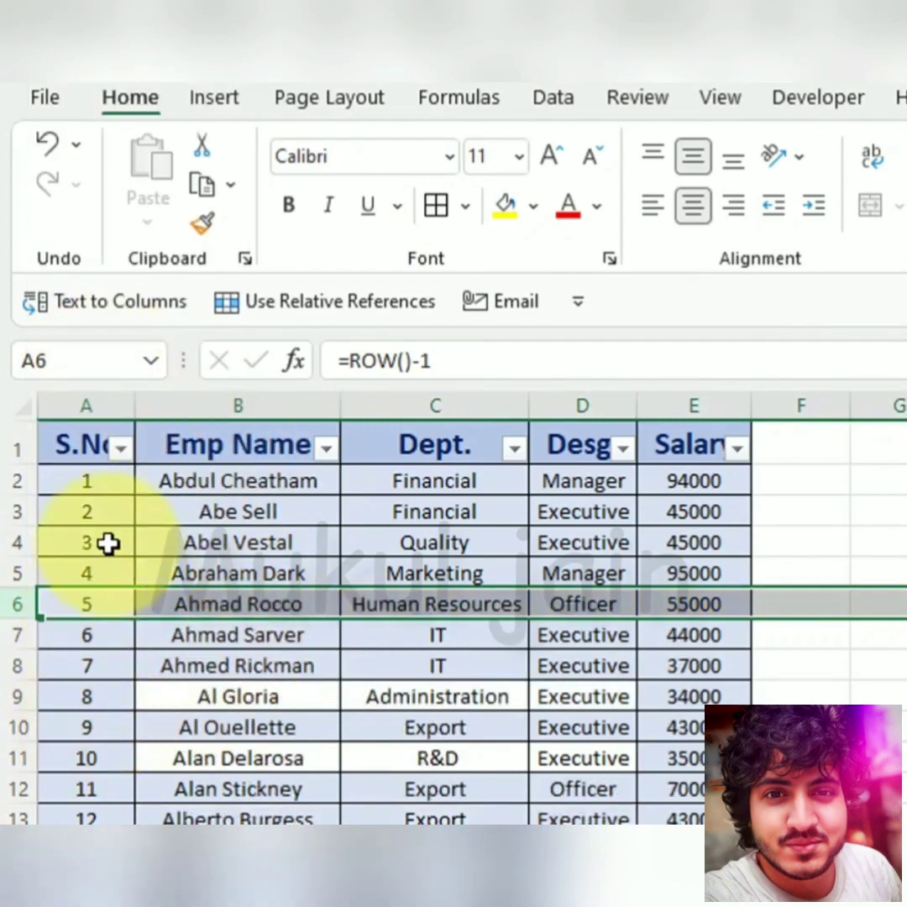
pyautogui.moveTo(109, 543); pyautogui.dragTo(86, 758)
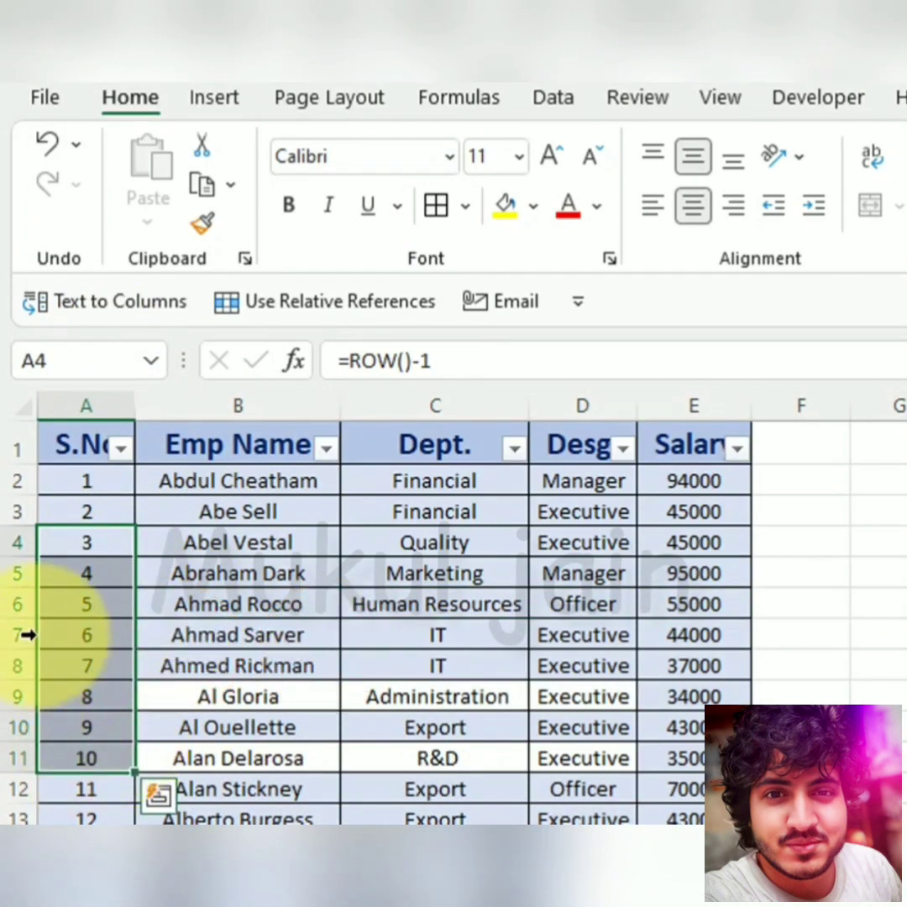
# Insert a blank row at row 6 and check the S.No numbering stays unbroken.
pyautogui.click(17, 607)
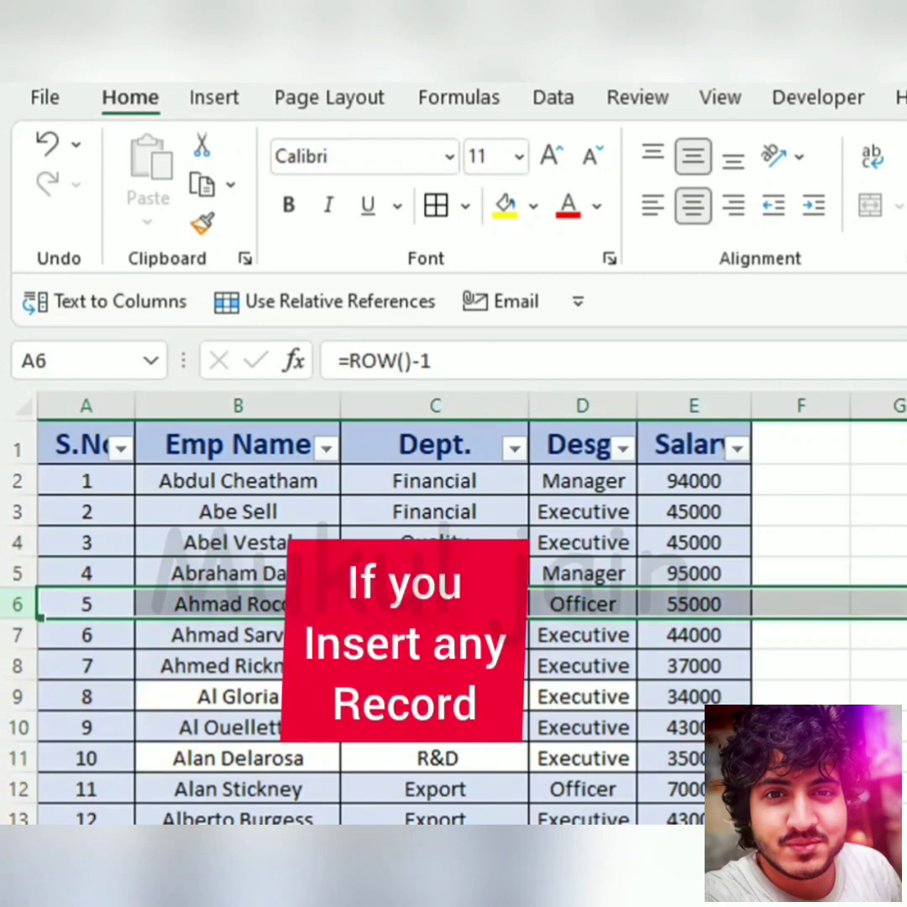
pyautogui.hotkey('ctrl', 'shift', '+')
pyautogui.click(109, 668)
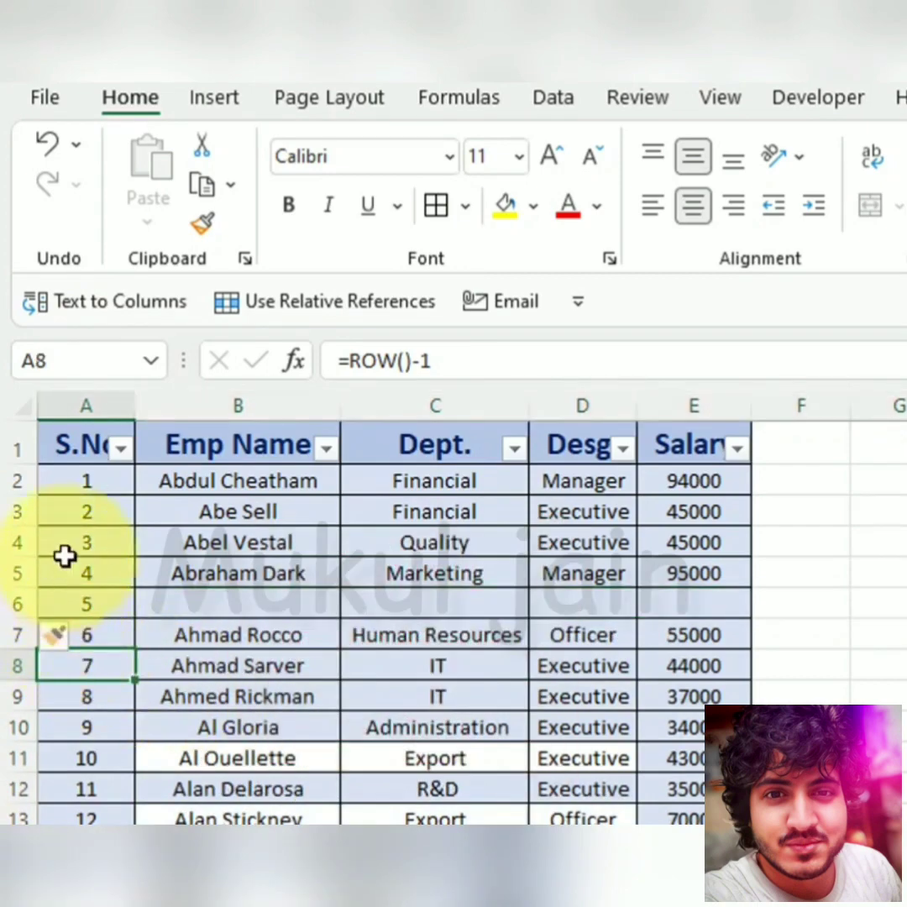
pyautogui.moveTo(65, 555); pyautogui.dragTo(86, 704)
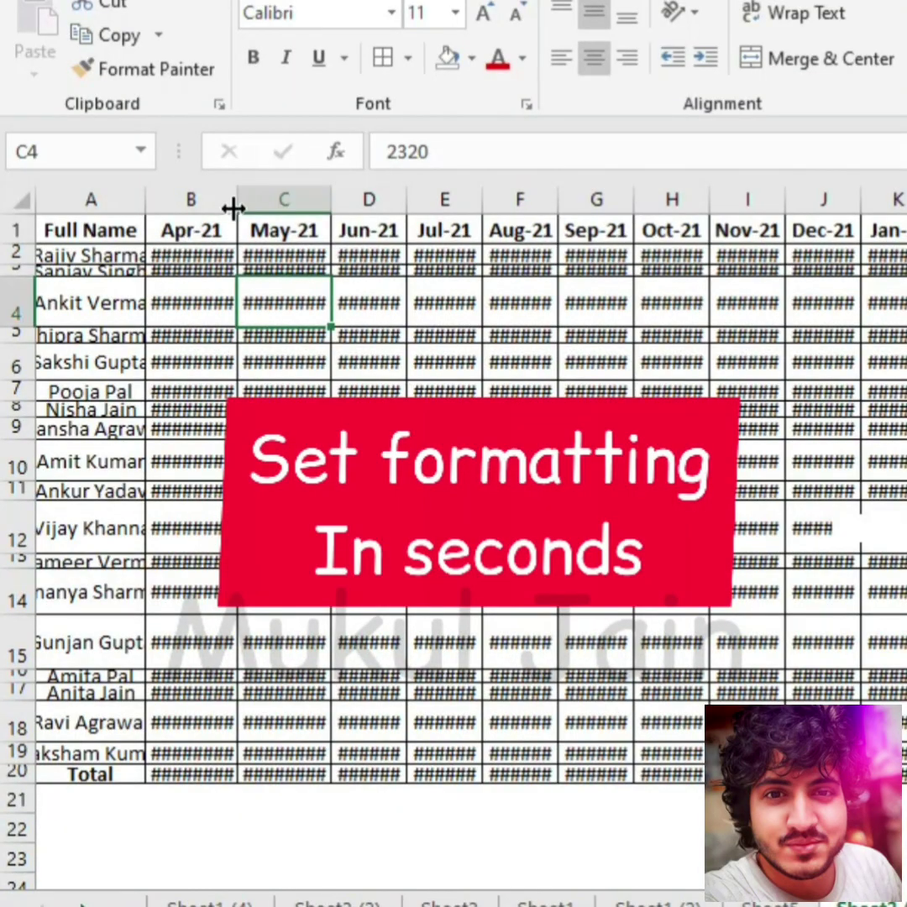
# Widen the Apr-21 and May-21 columns and make rows 2 and 3 taller.
pyautogui.moveTo(233, 203); pyautogui.dragTo(245, 212)
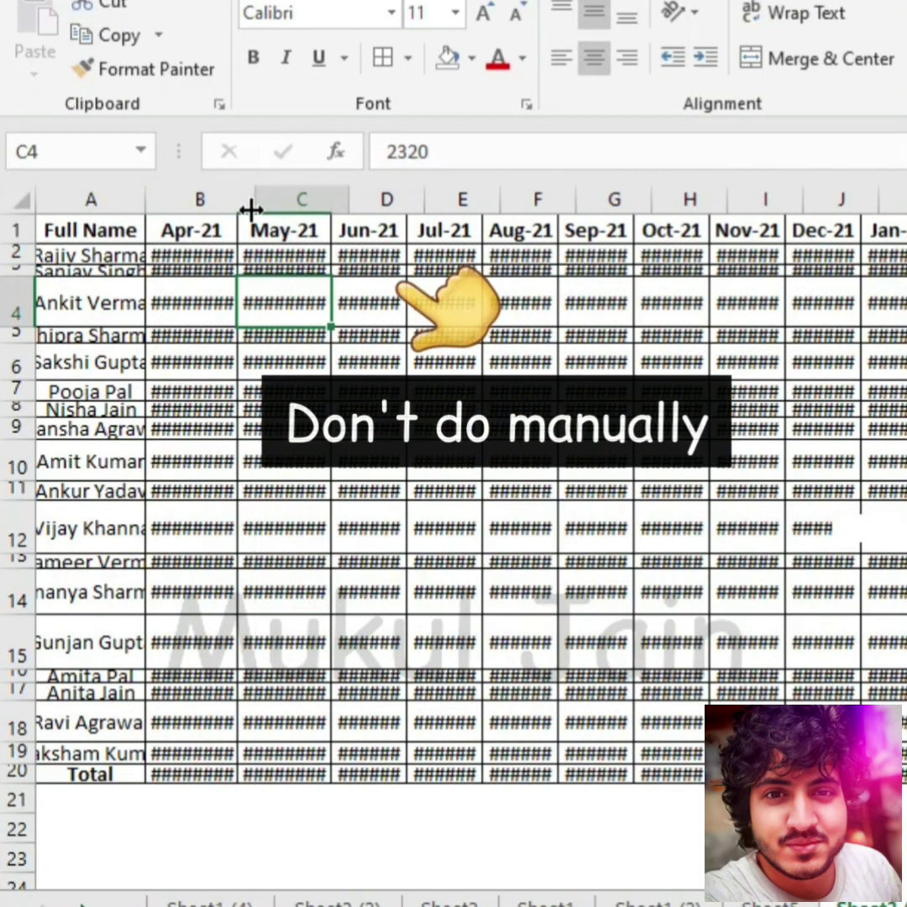
pyautogui.moveTo(340, 202); pyautogui.dragTo(376, 201)
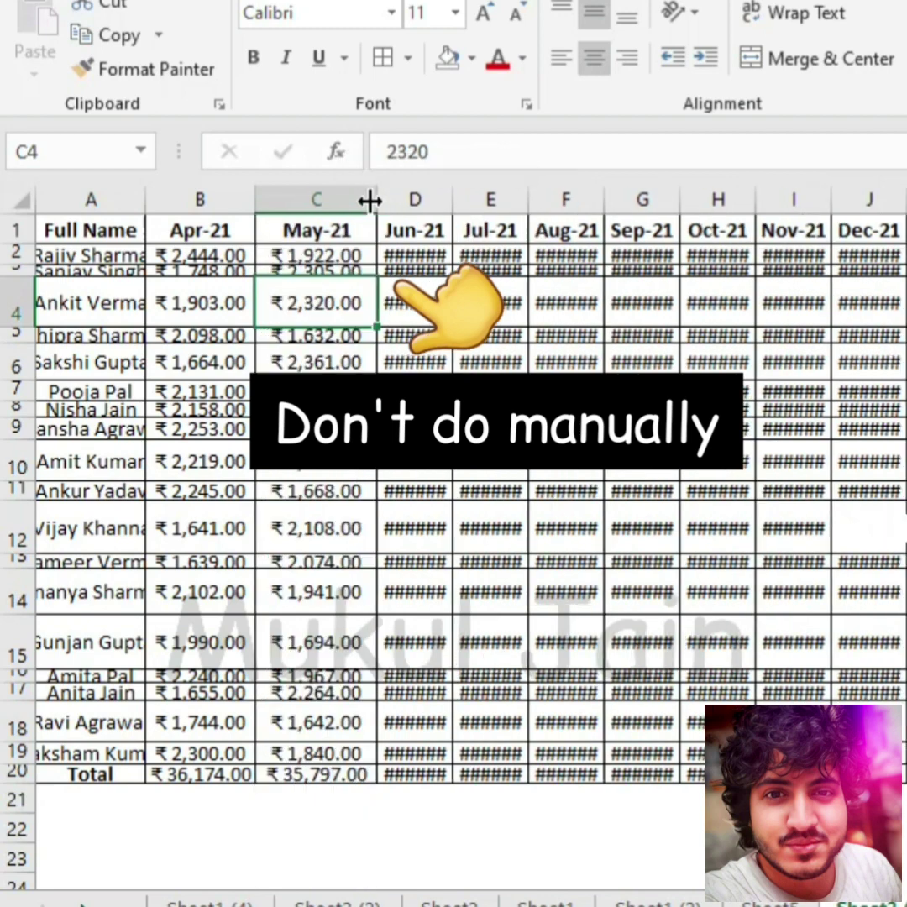
pyautogui.moveTo(32, 263); pyautogui.dragTo(25, 308)
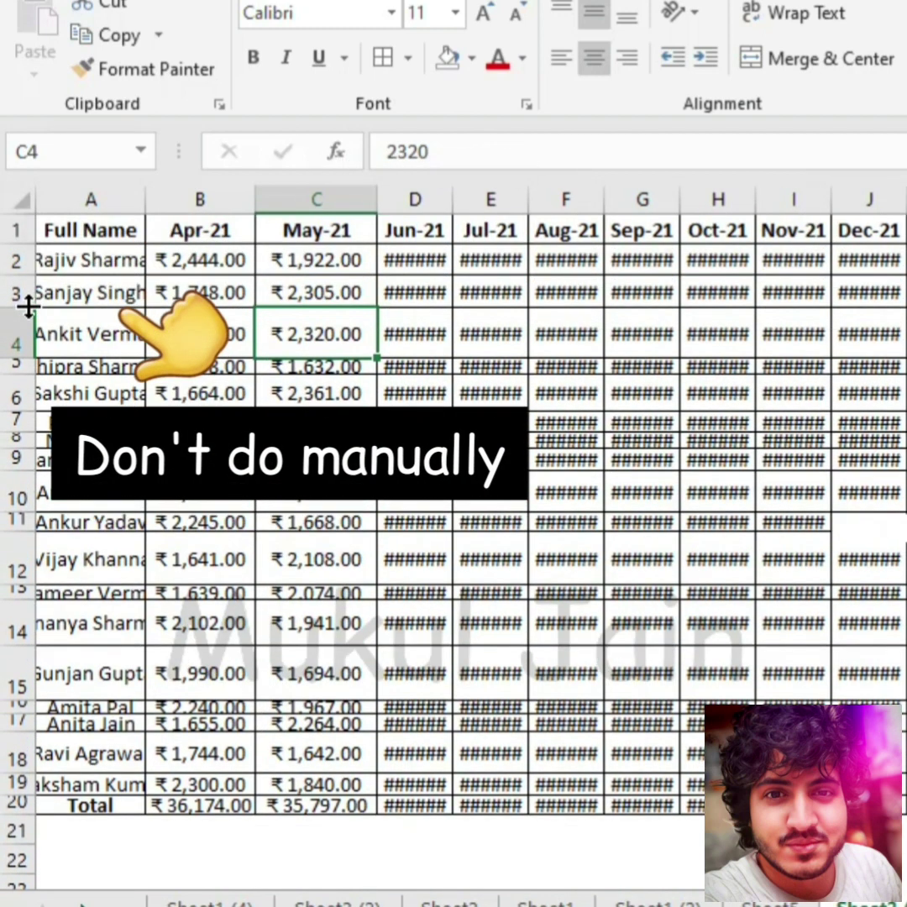
pyautogui.click(132, 304)
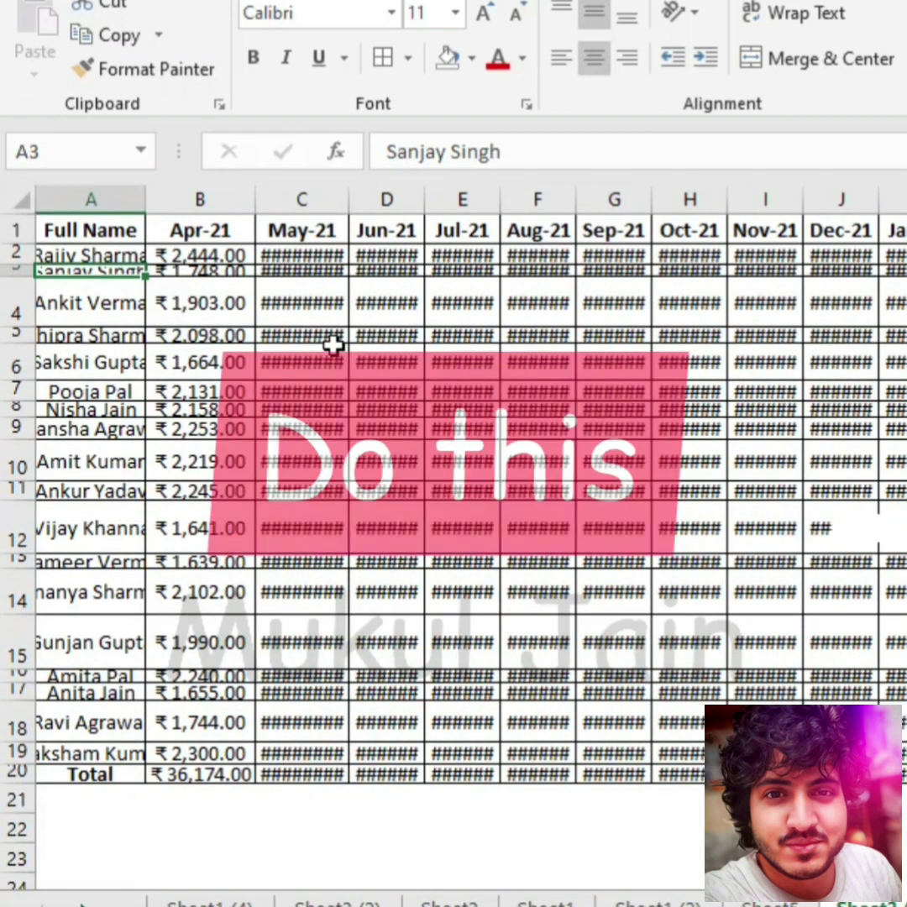
pyautogui.click(372, 349)
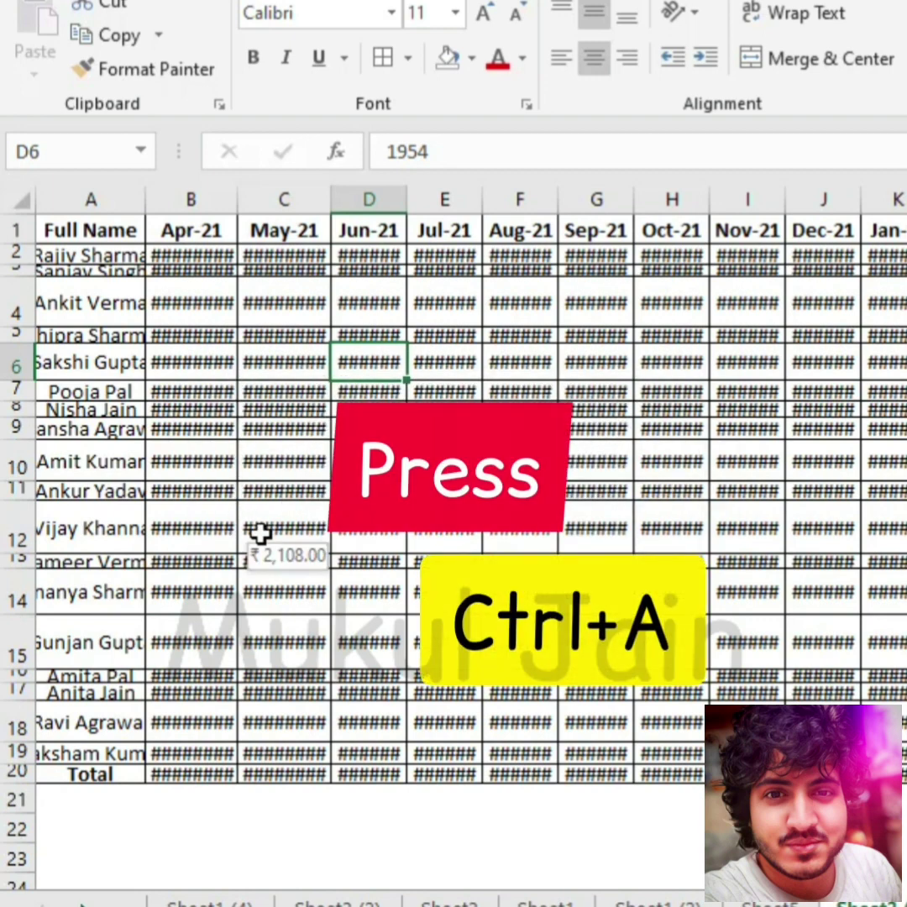
# Select the whole salary sheet and AutoFit all column widths.
pyautogui.hotkey('ctrl', 'a')
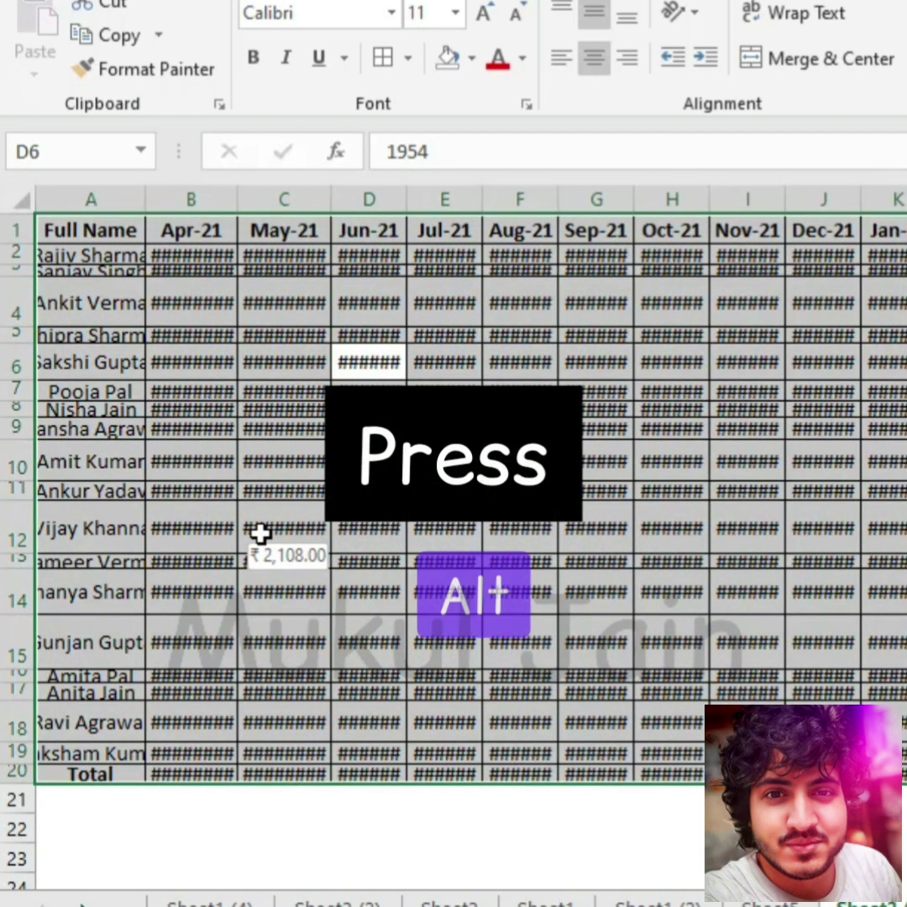
pyautogui.press('h')
pyautogui.press('o')
pyautogui.press('a')
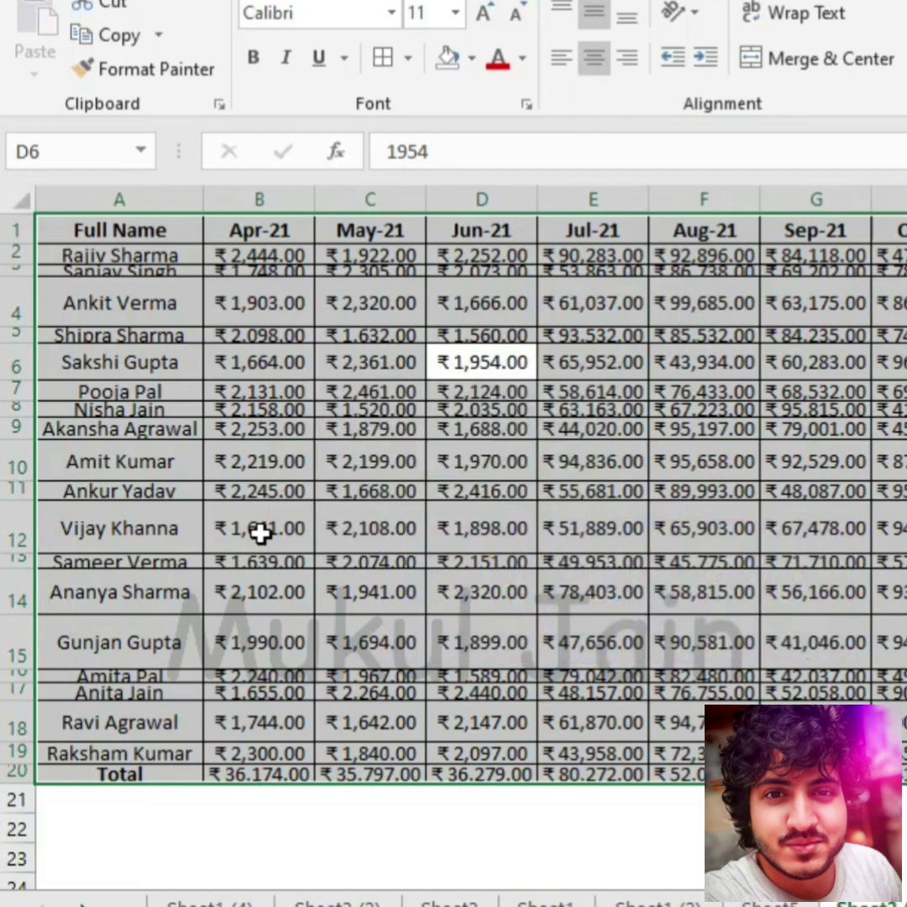
# AutoFit all row heights so every amount and Total shows fully.
pyautogui.press('alt')
pyautogui.press('h')
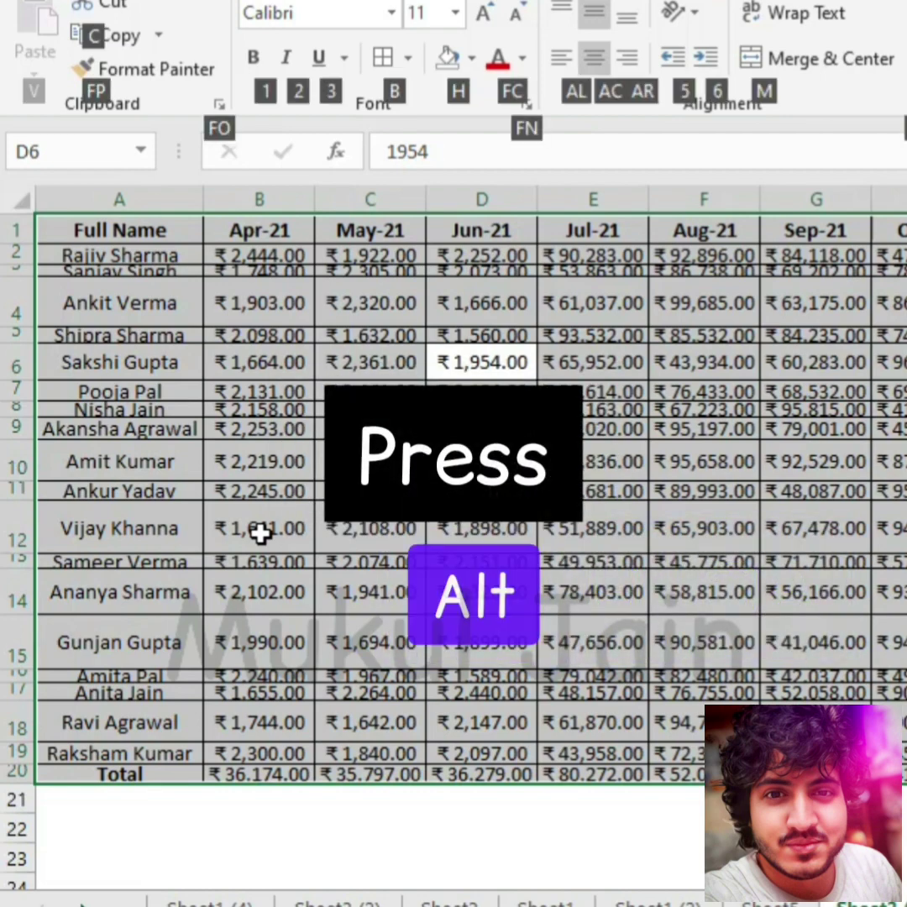
pyautogui.press('o')
pyautogui.press('i')
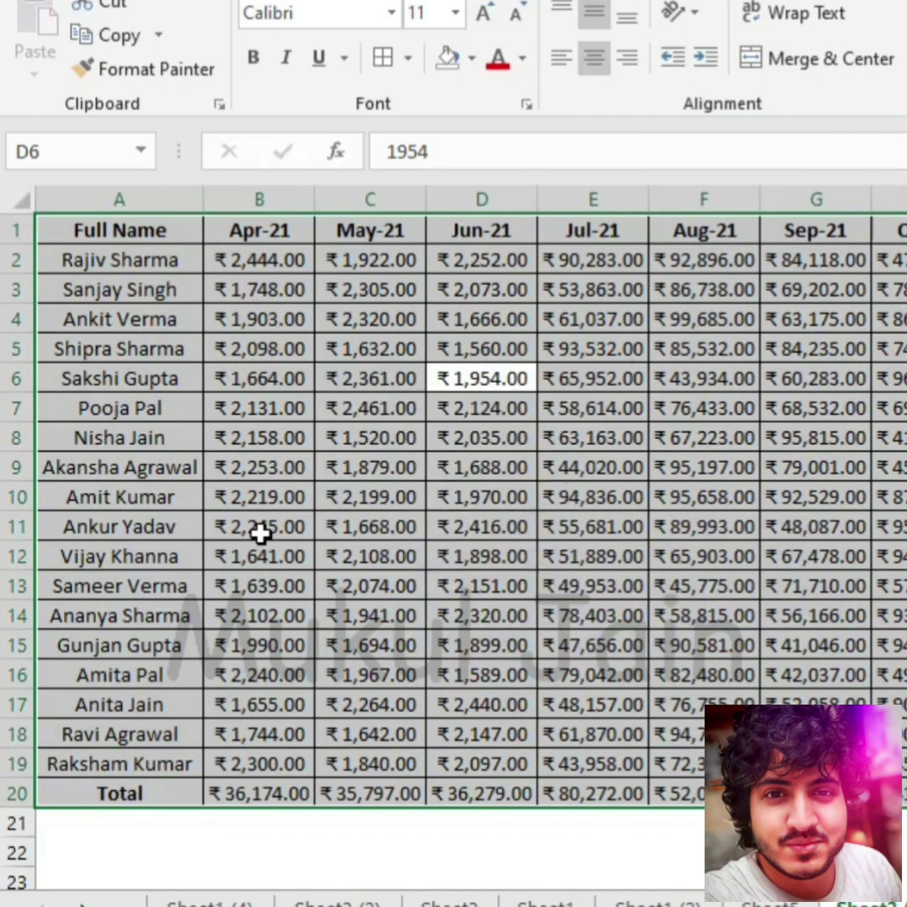
pyautogui.press('Down')
pyautogui.press('Down')
pyautogui.moveTo(263, 304); pyautogui.dragTo(886, 586)
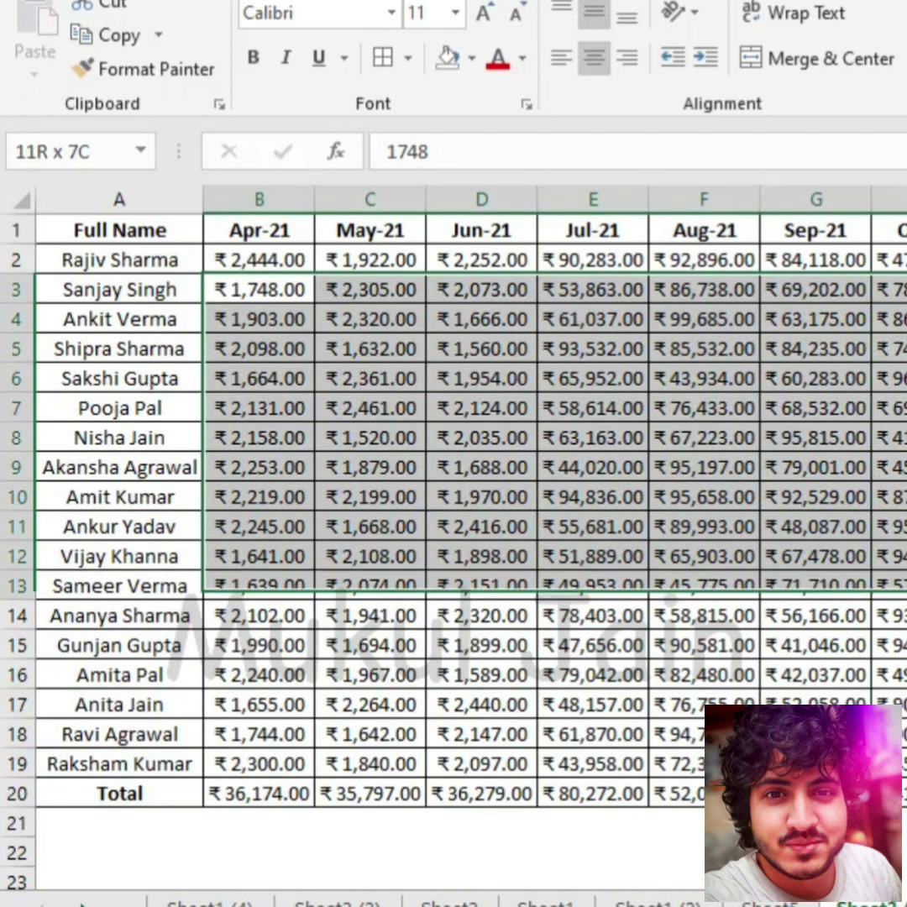